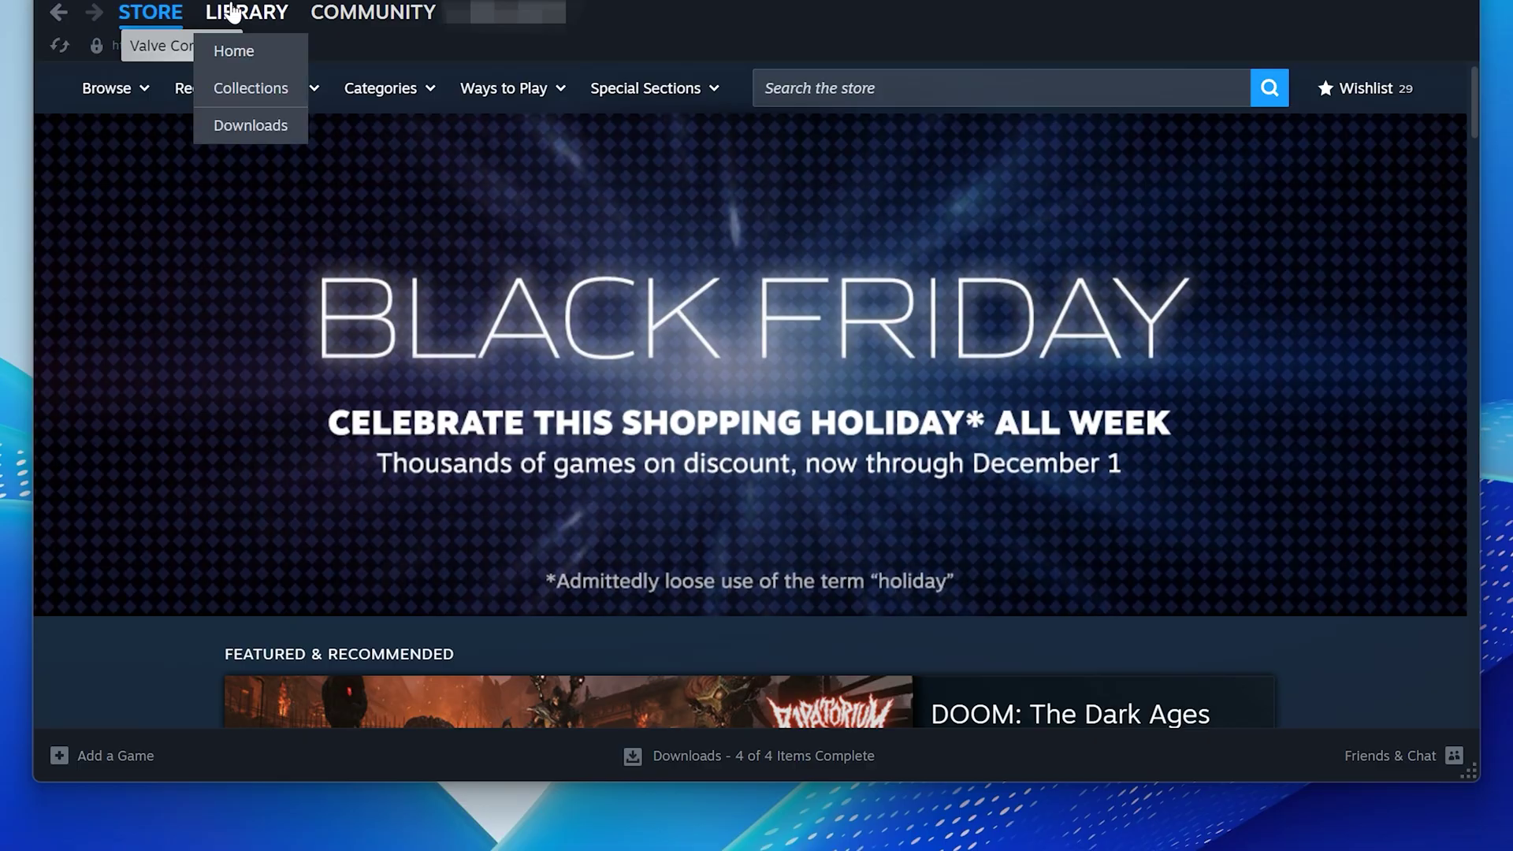
# Start verifying the Solo Leveling demo's file integrity from Properties > Installed Files, then close Properties.
pyautogui.click(232, 12)
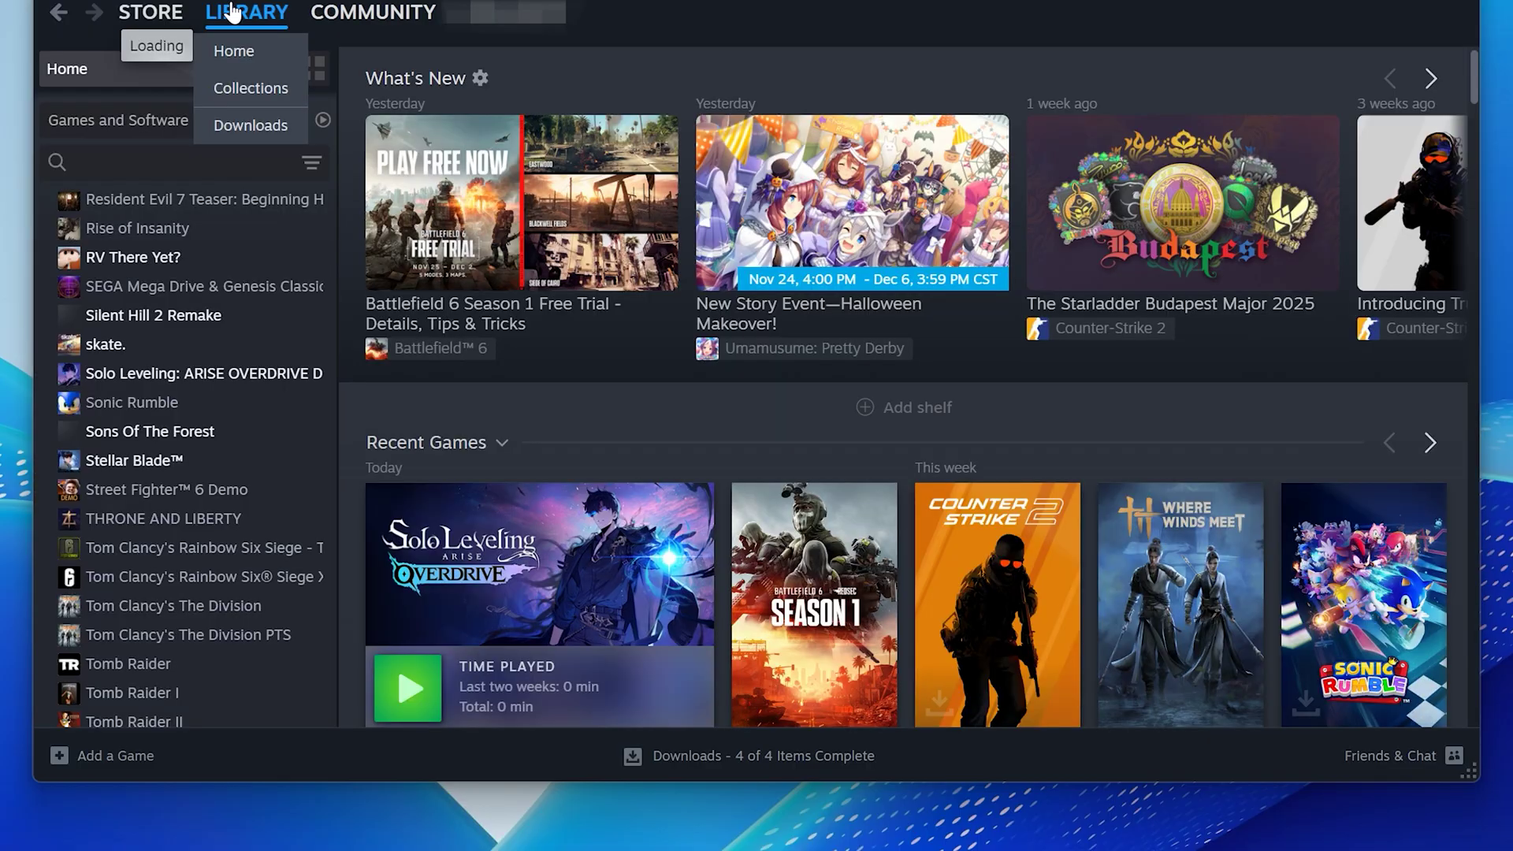
pyautogui.rightClick(221, 384)
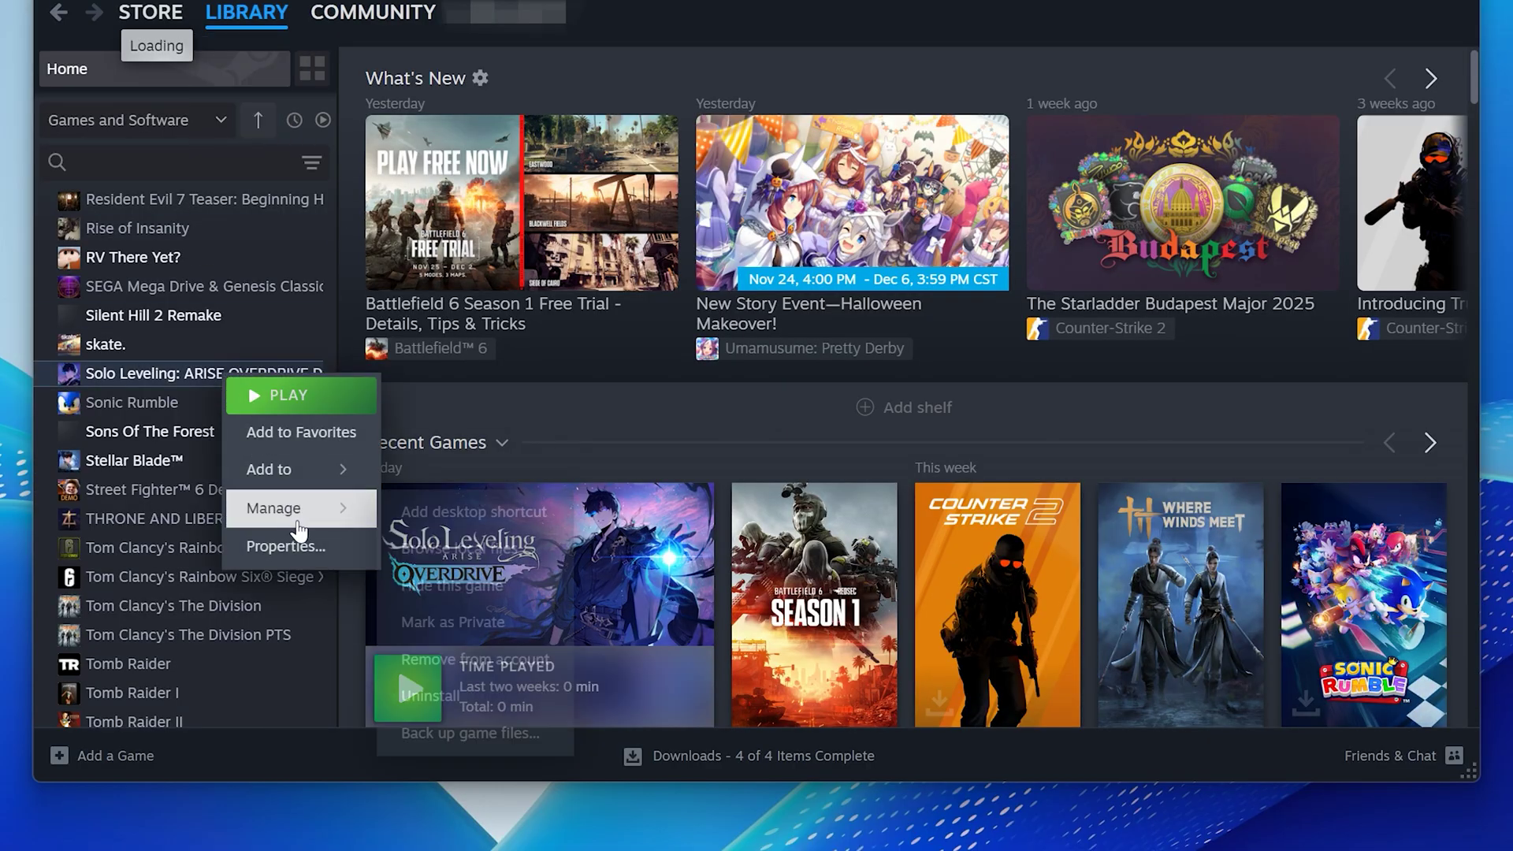
pyautogui.click(310, 547)
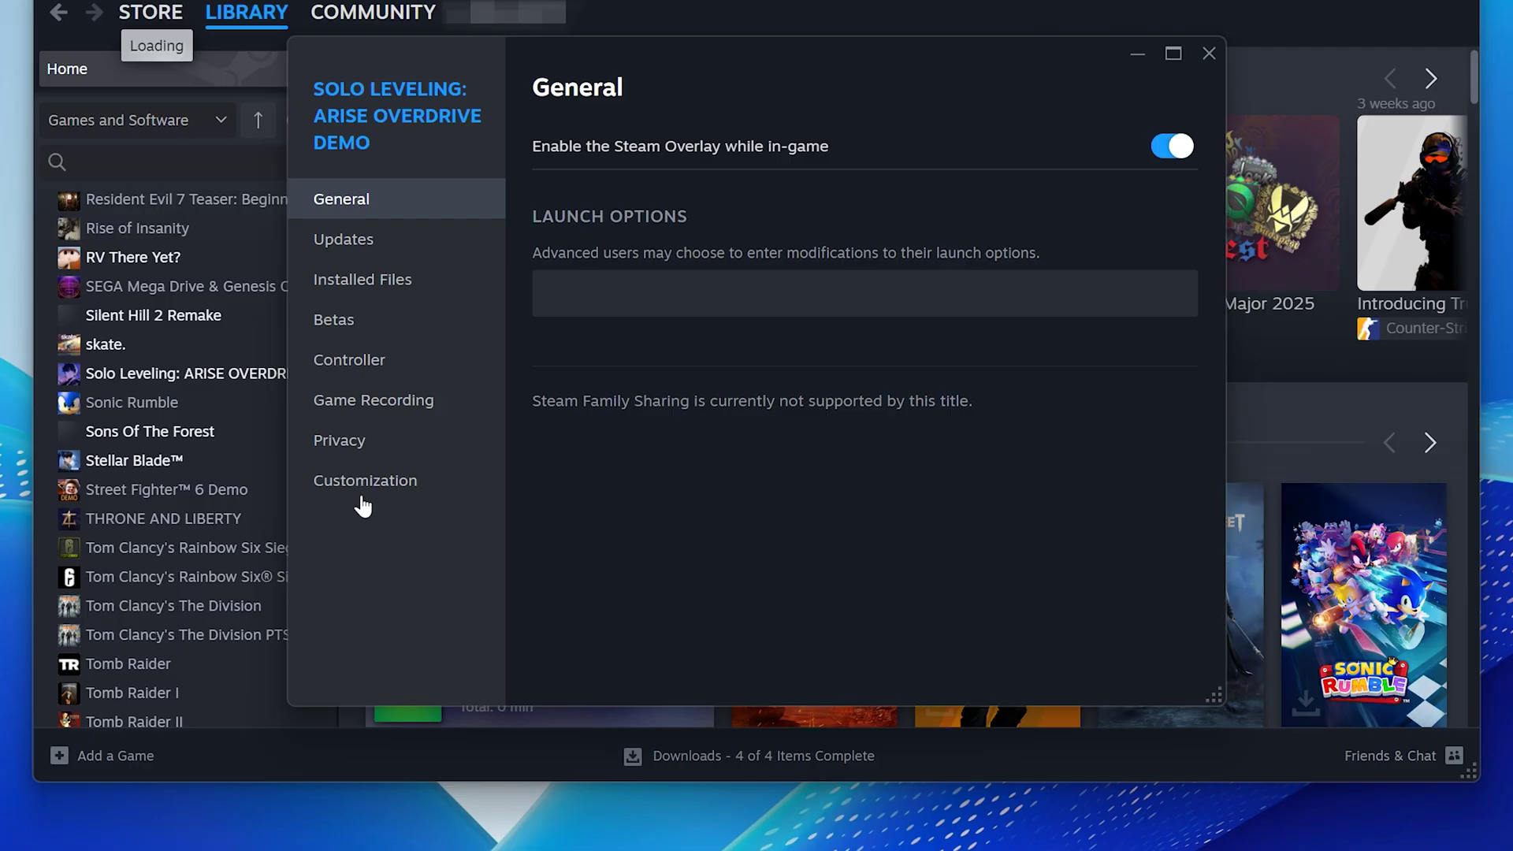
pyautogui.click(406, 295)
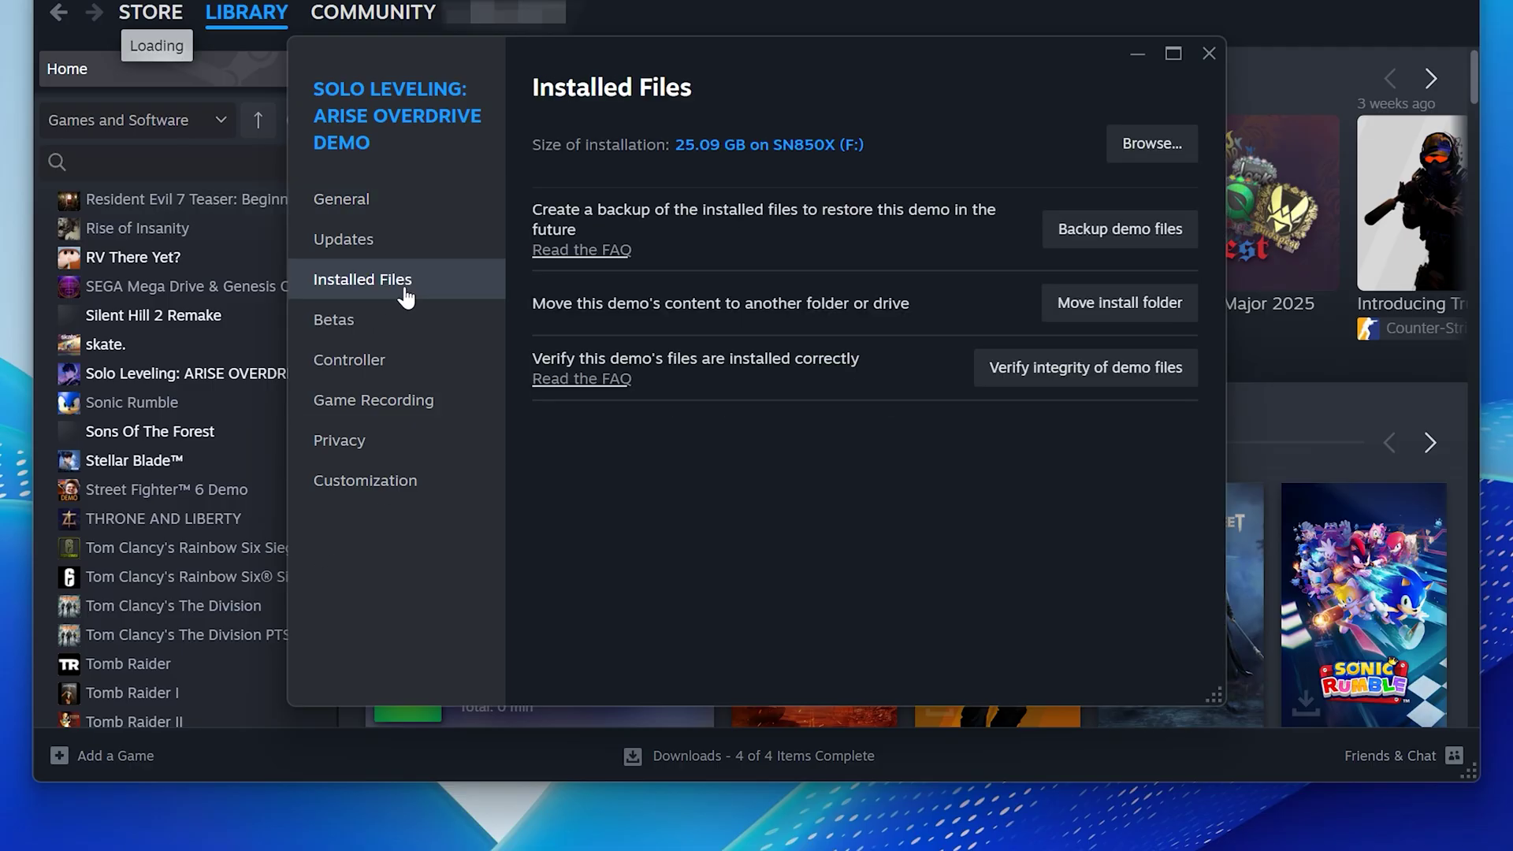
pyautogui.click(992, 379)
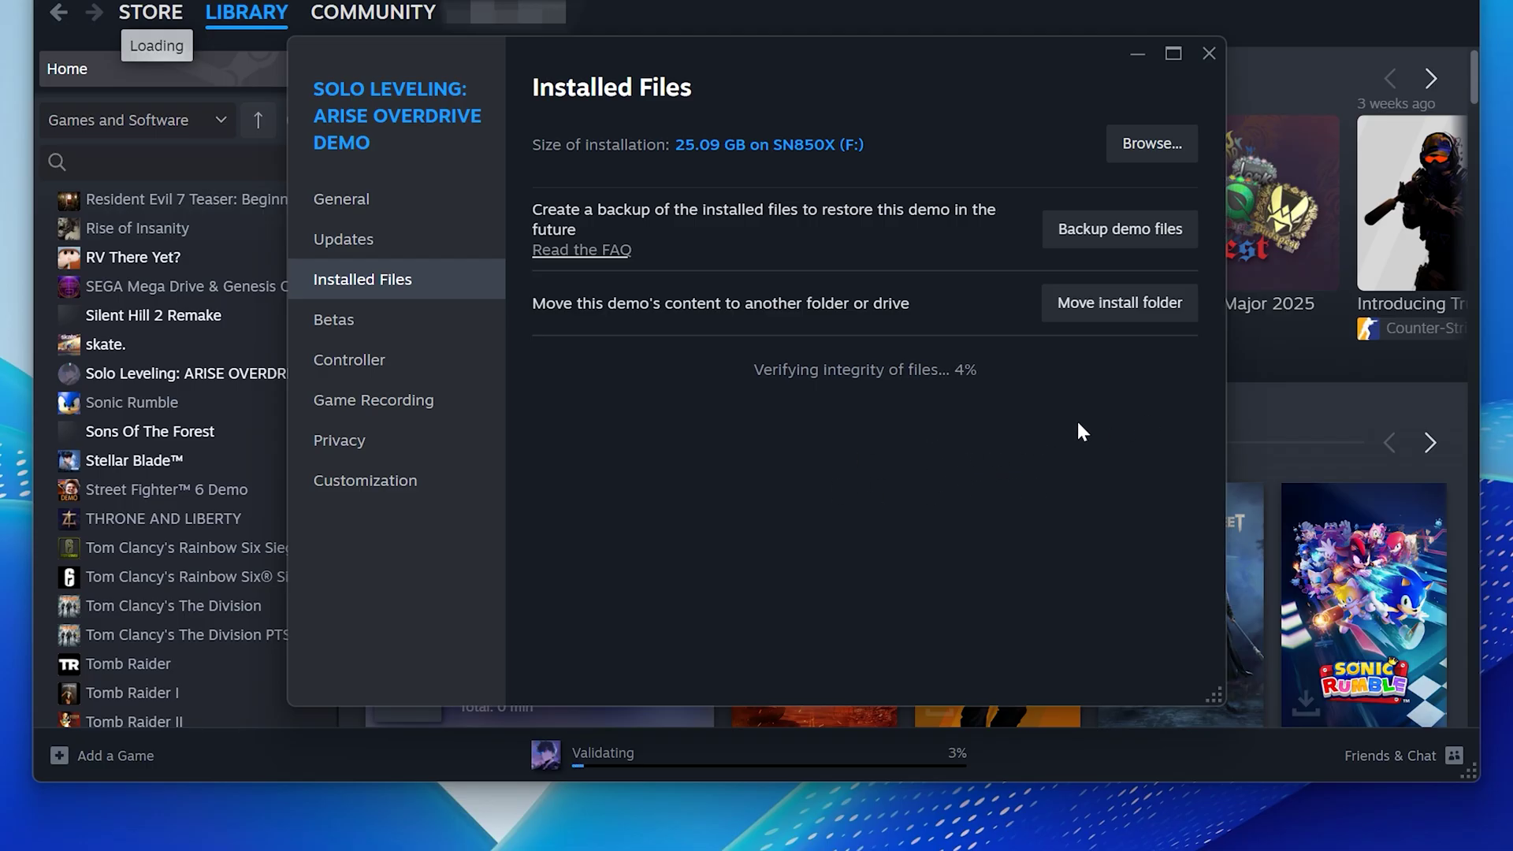
pyautogui.press('Escape')
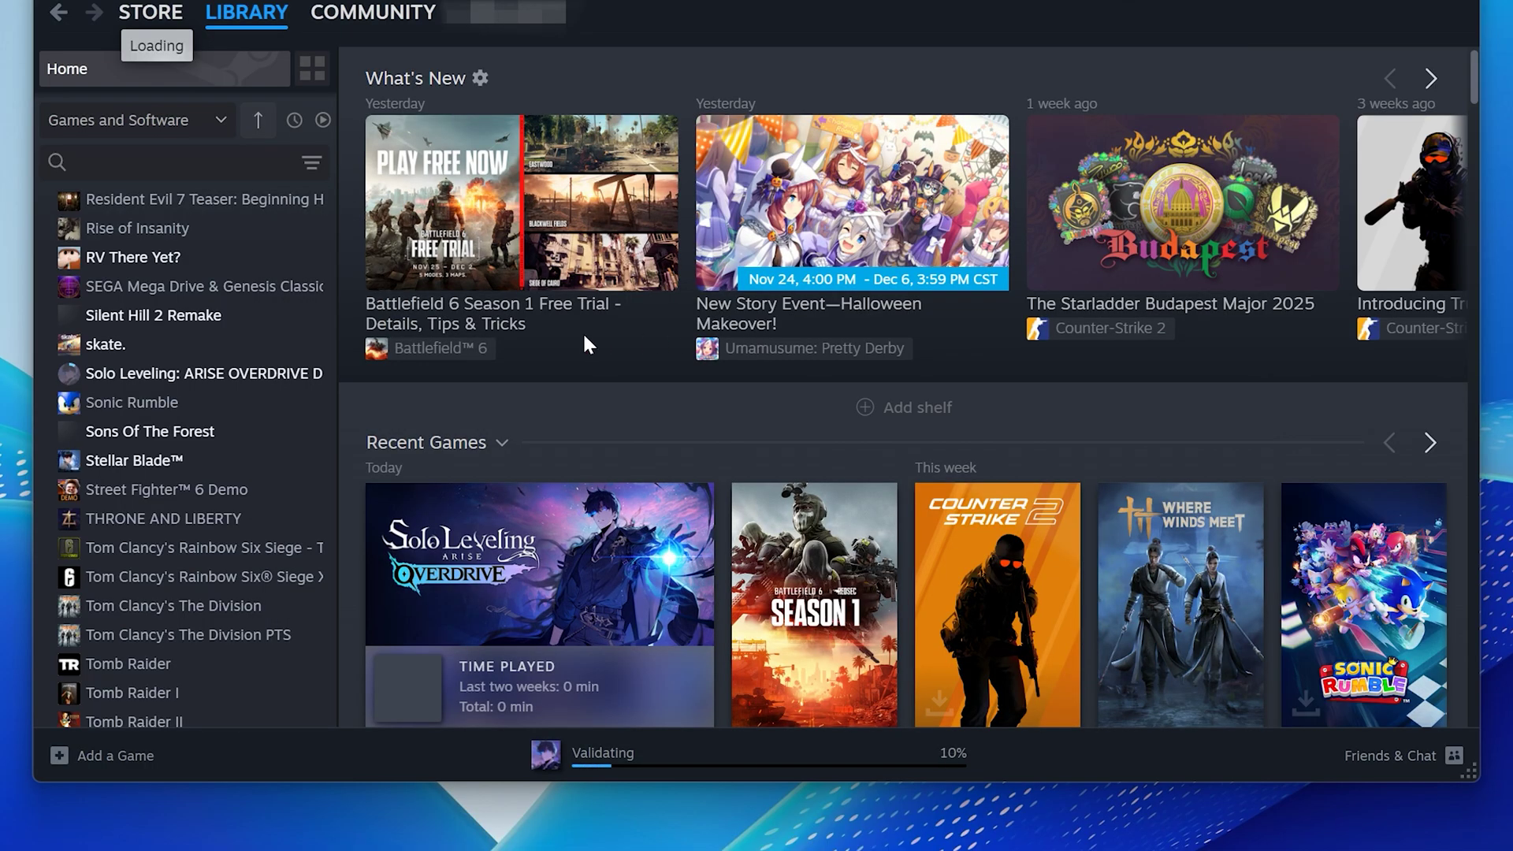
# Reopen the Solo Leveling demo's Properties on the Installed Files page.
pyautogui.rightClick(207, 379)
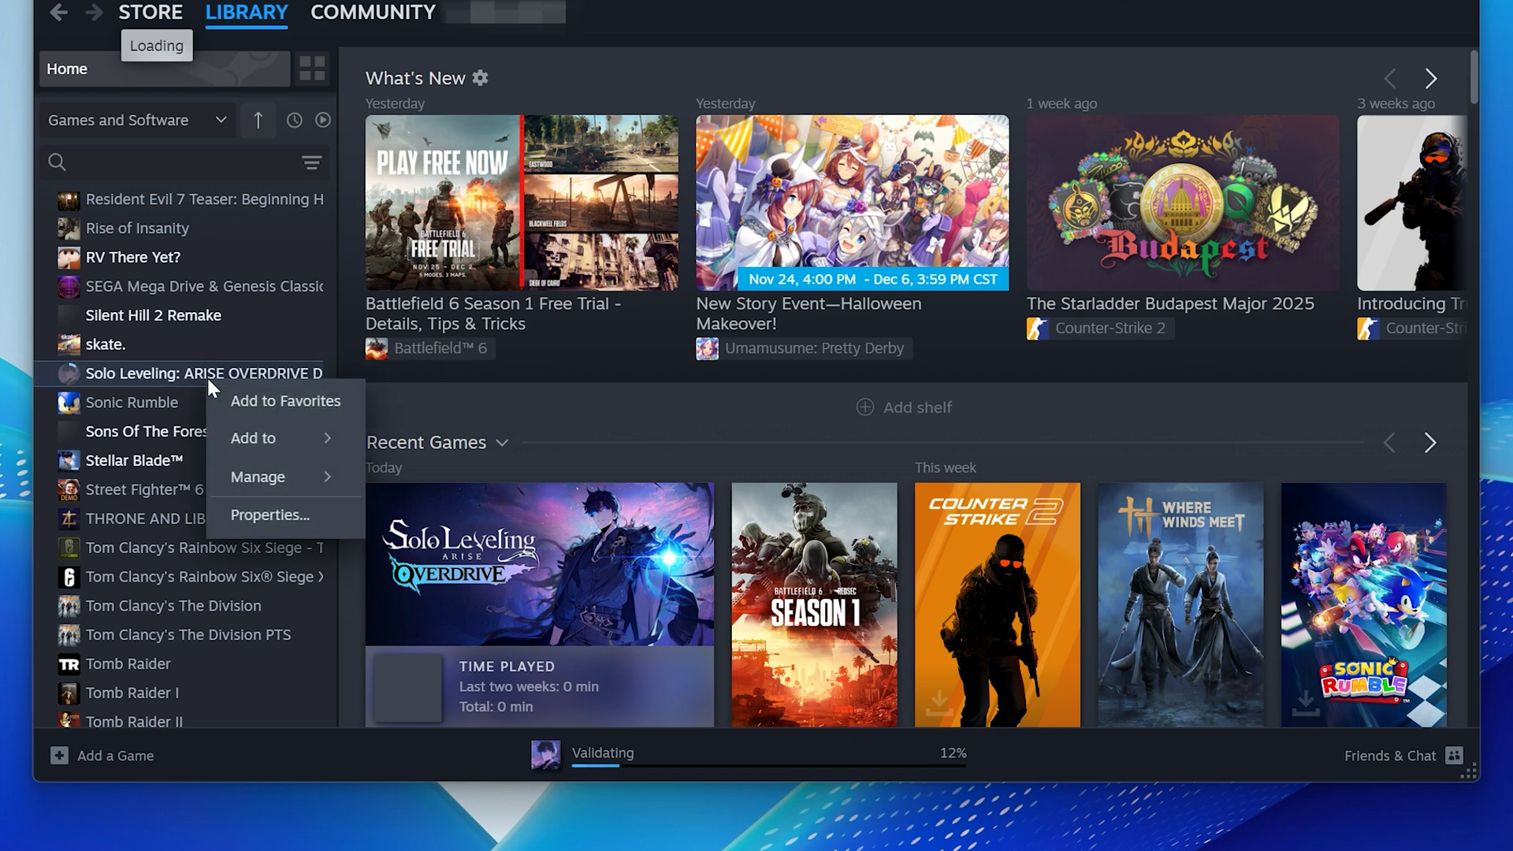
pyautogui.click(265, 515)
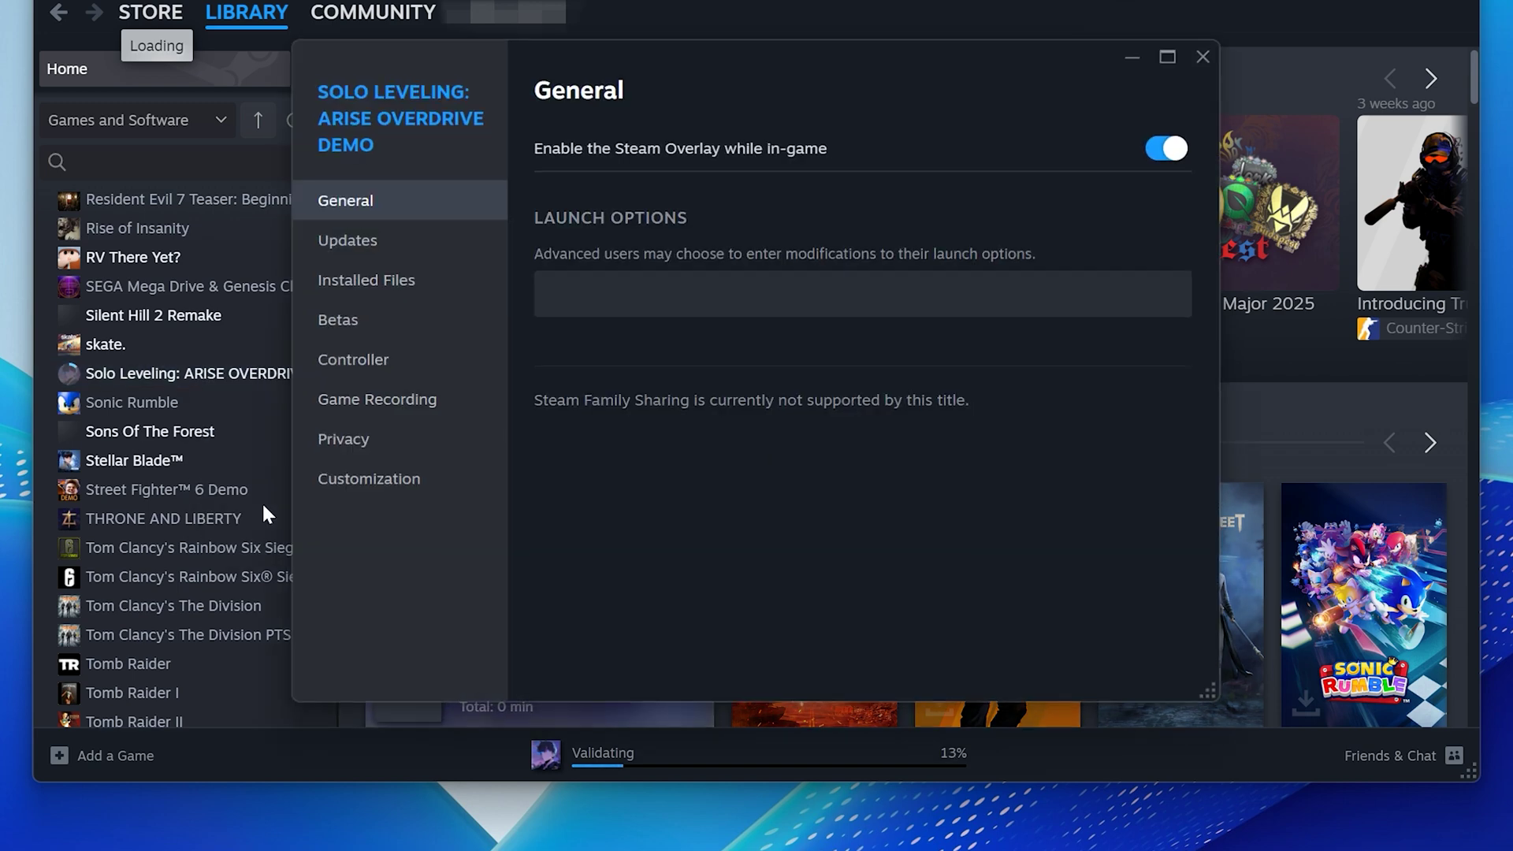
pyautogui.click(412, 299)
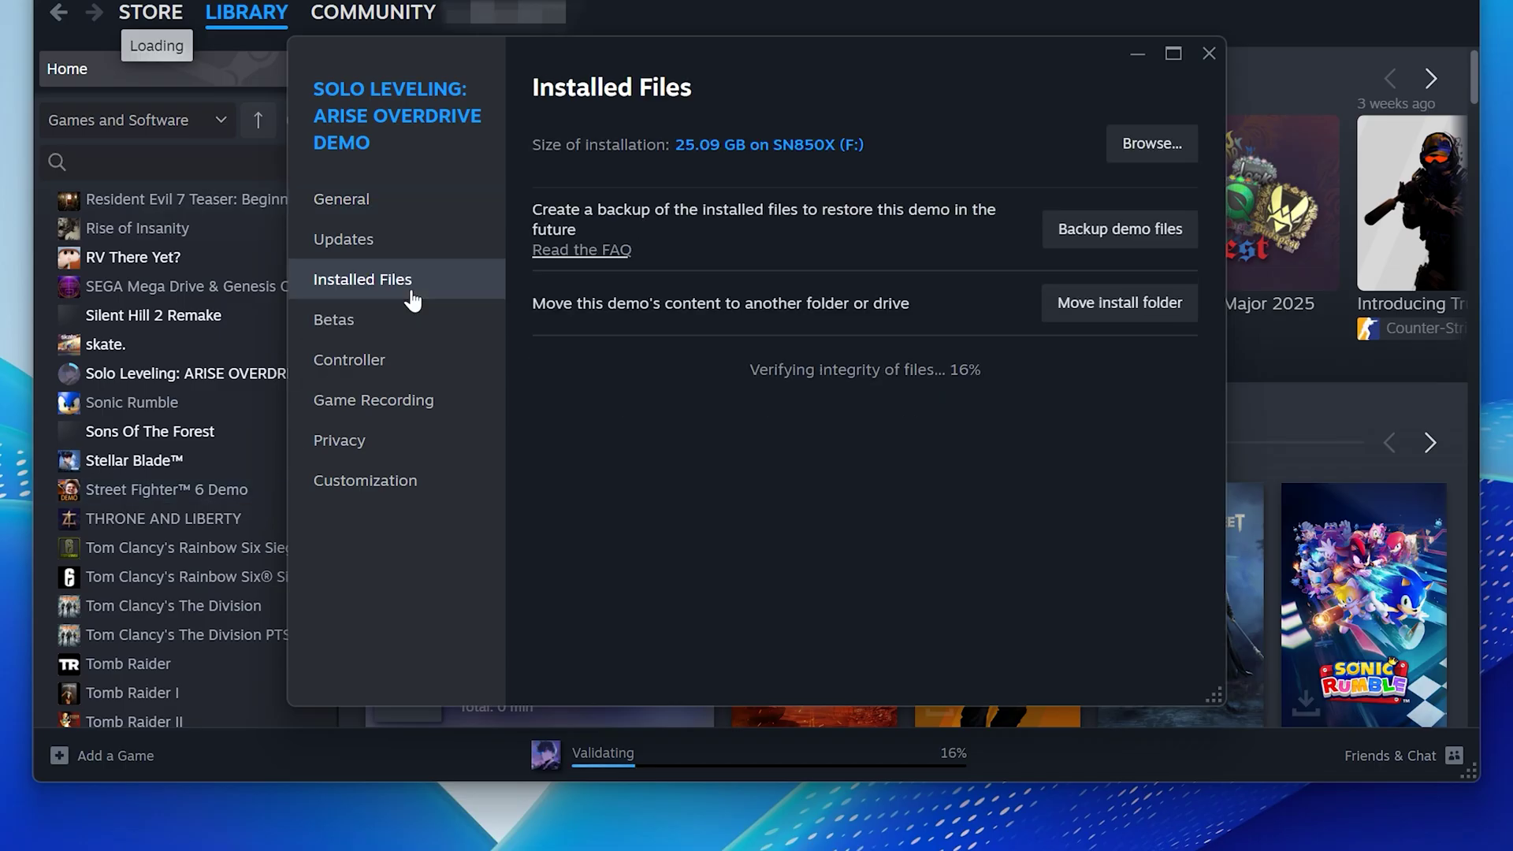
# In the demo's install folder, set Solo_Leveling_ARISE_OVERDRIVE to Run as administrator with fullscreen optimizations disabled.
pyautogui.click(1142, 150)
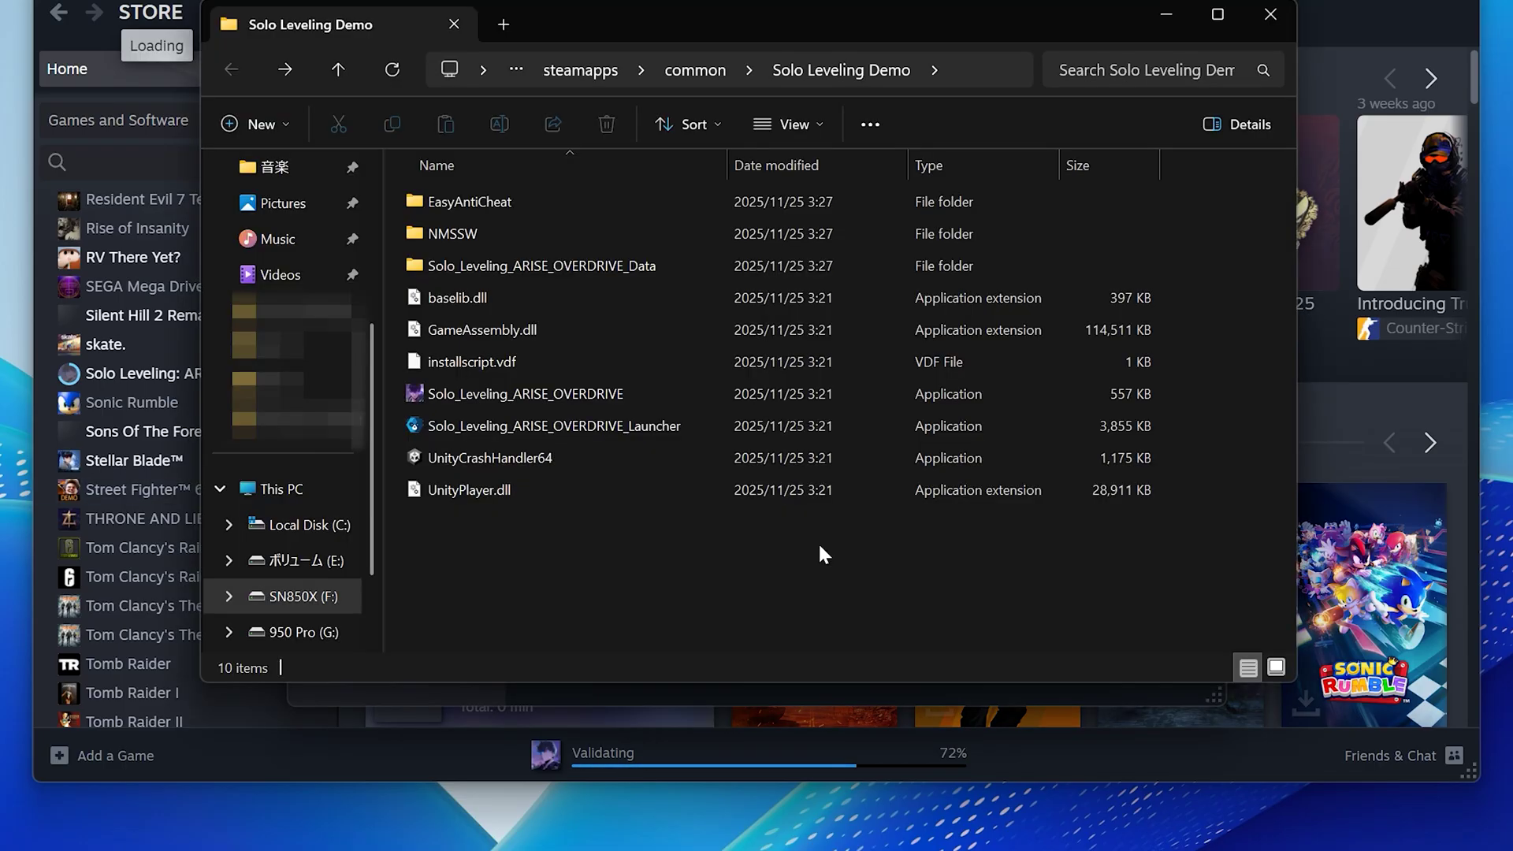
pyautogui.click(553, 397)
pyautogui.rightClick(551, 394)
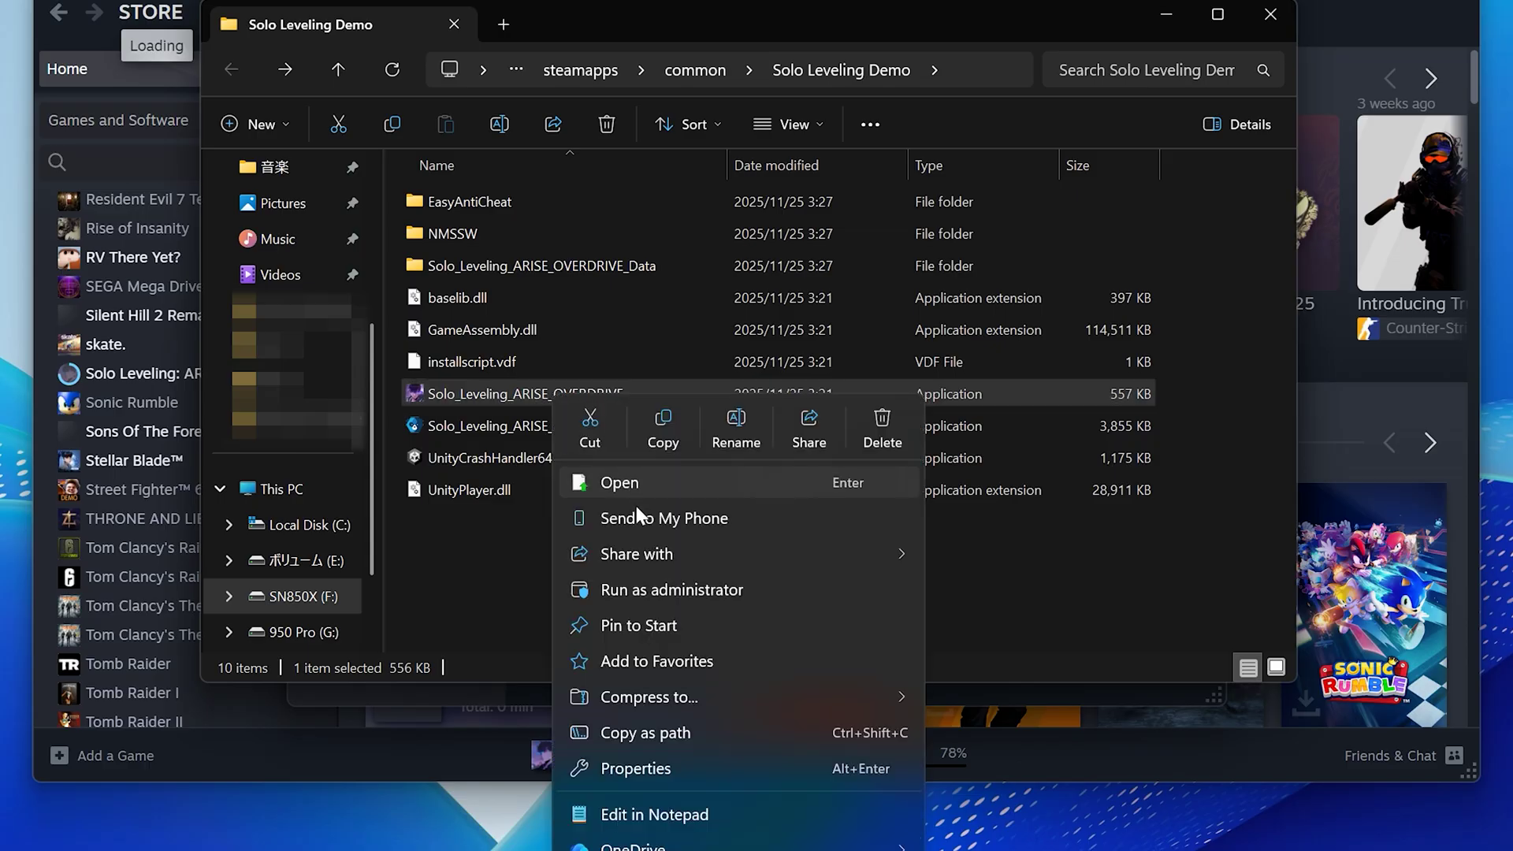
pyautogui.click(692, 774)
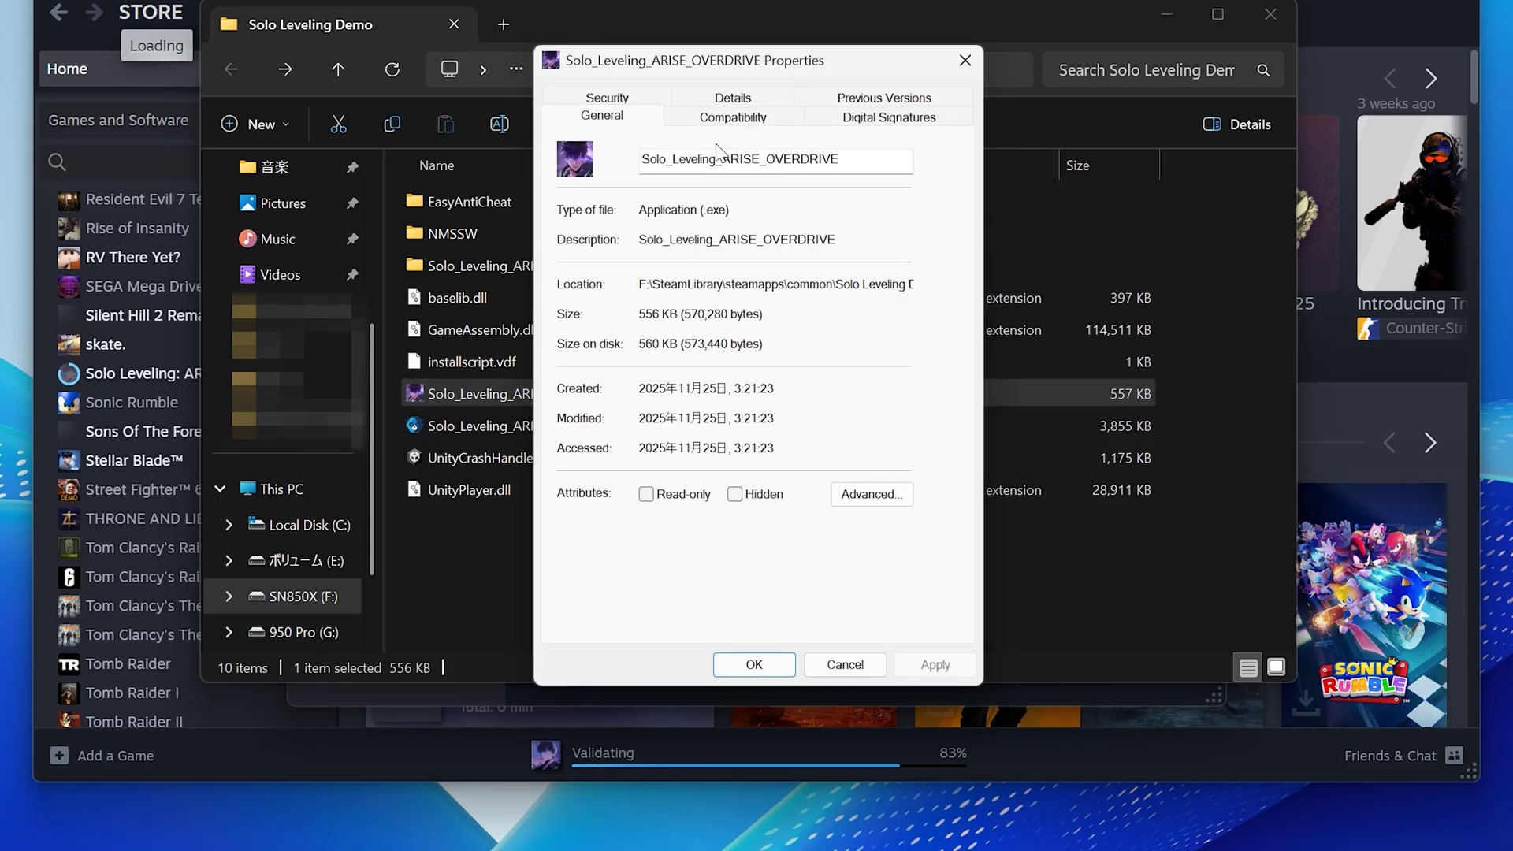
pyautogui.click(748, 118)
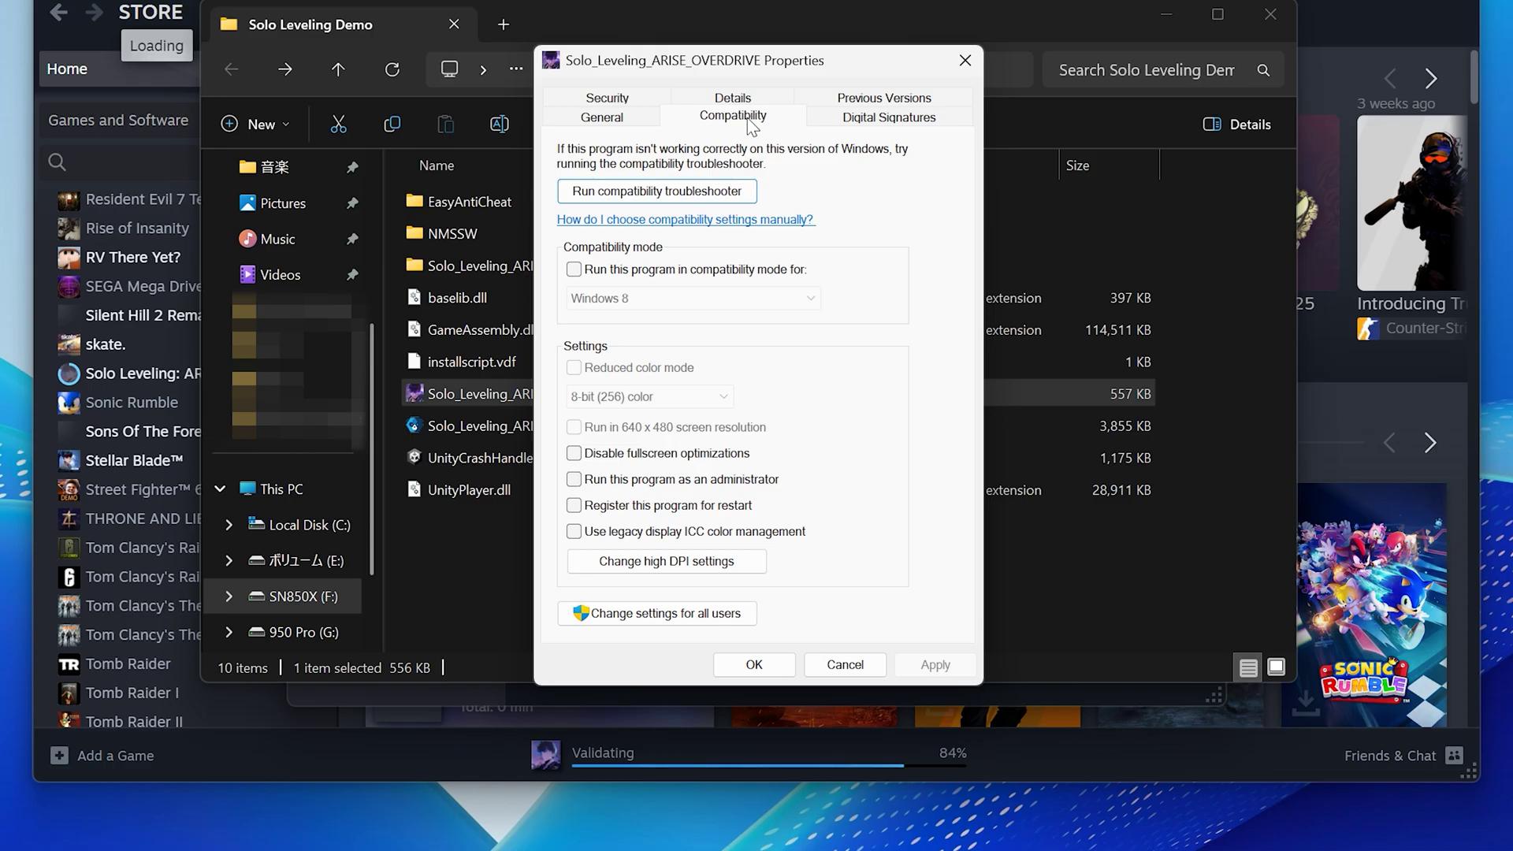
pyautogui.click(673, 492)
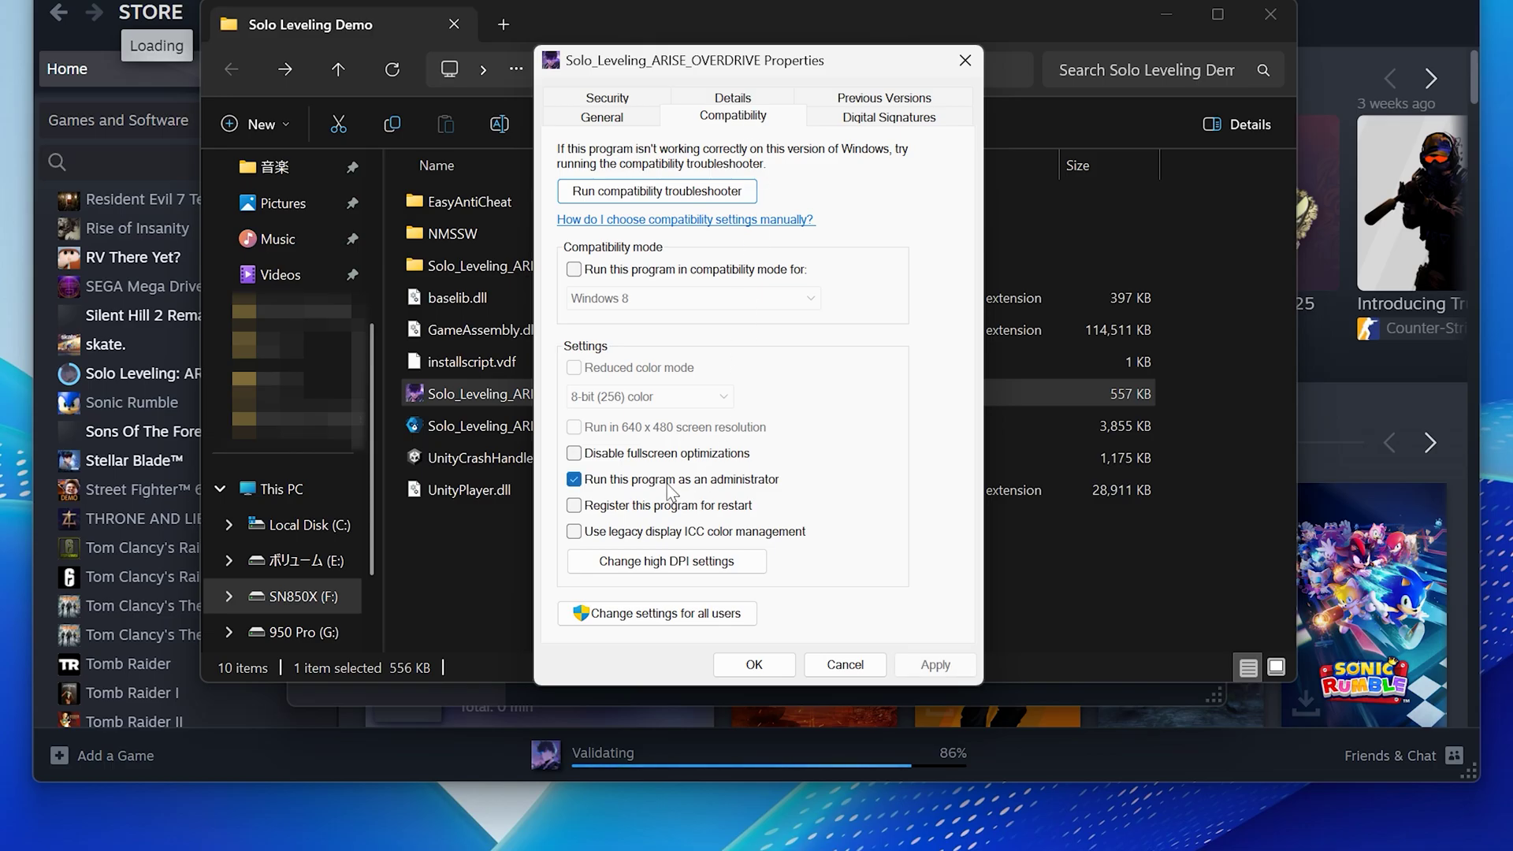
pyautogui.click(711, 456)
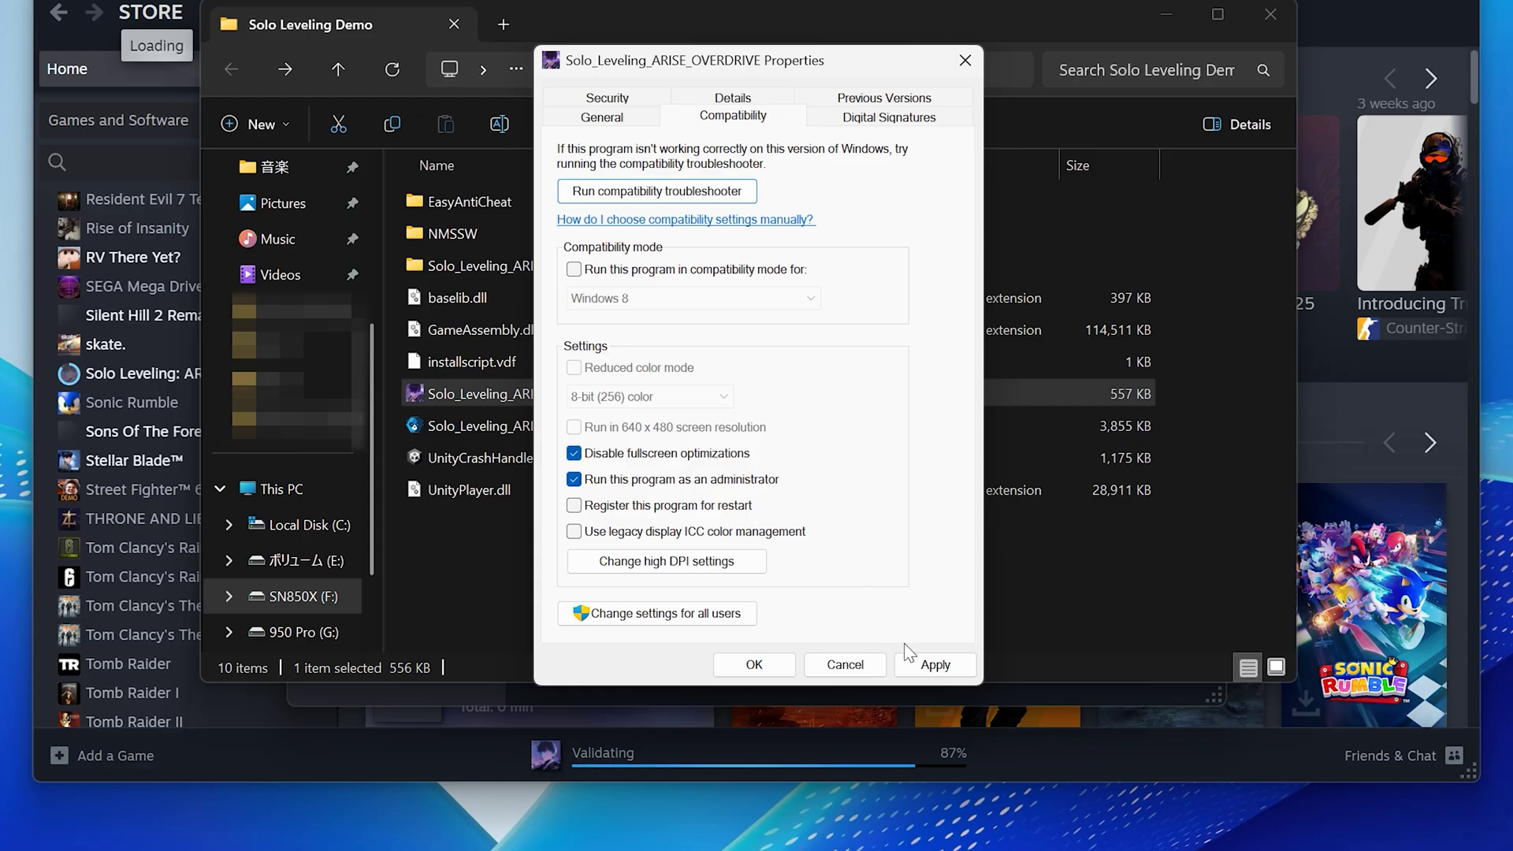
pyautogui.click(925, 668)
# Confirm the compatibility properties with OK and launch Device Manager from Start.
pyautogui.click(752, 665)
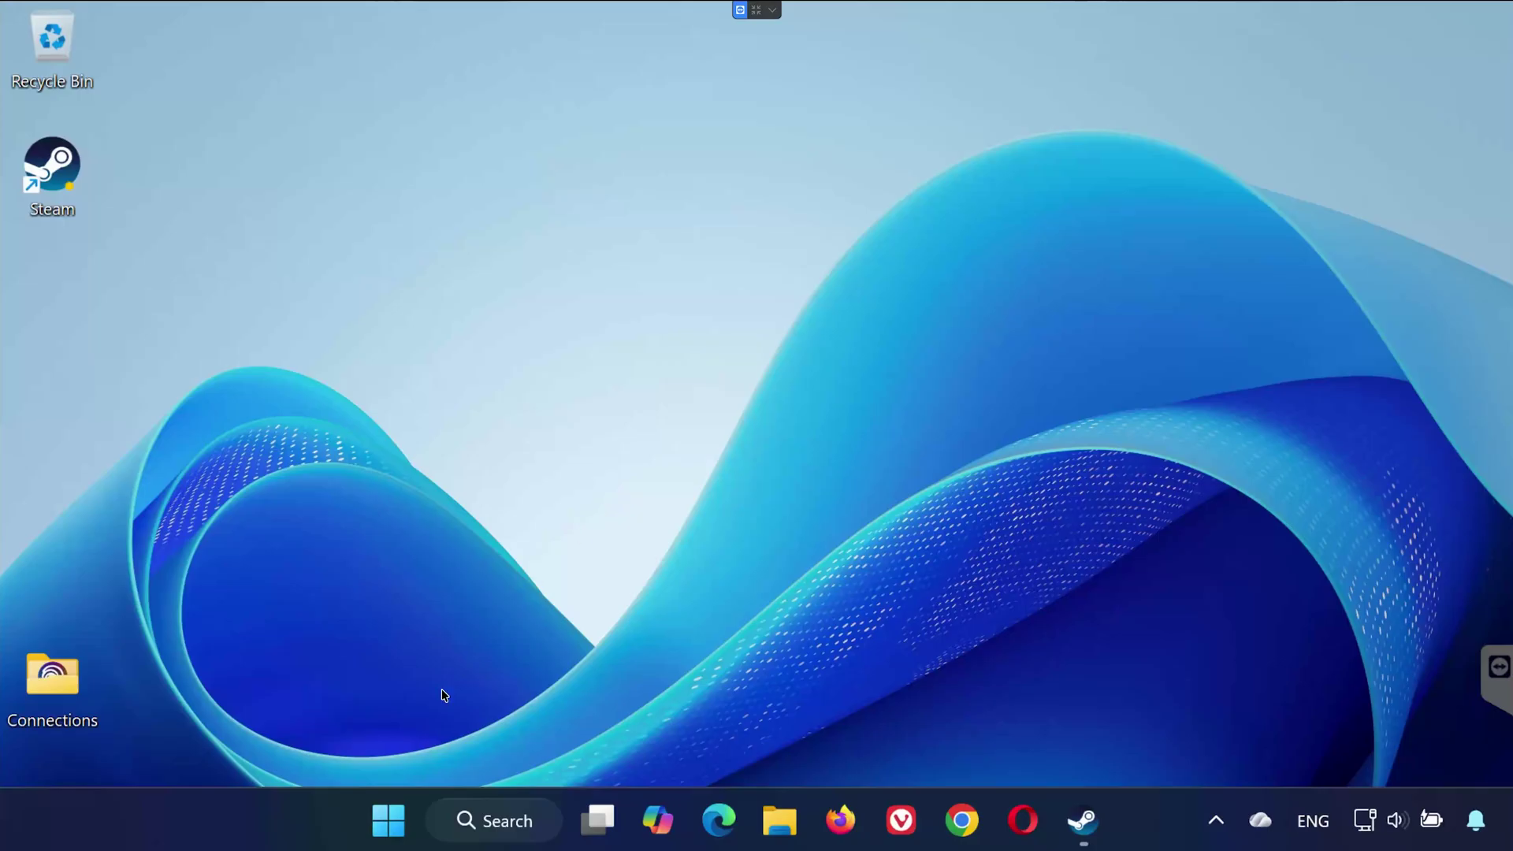
pyautogui.click(390, 820)
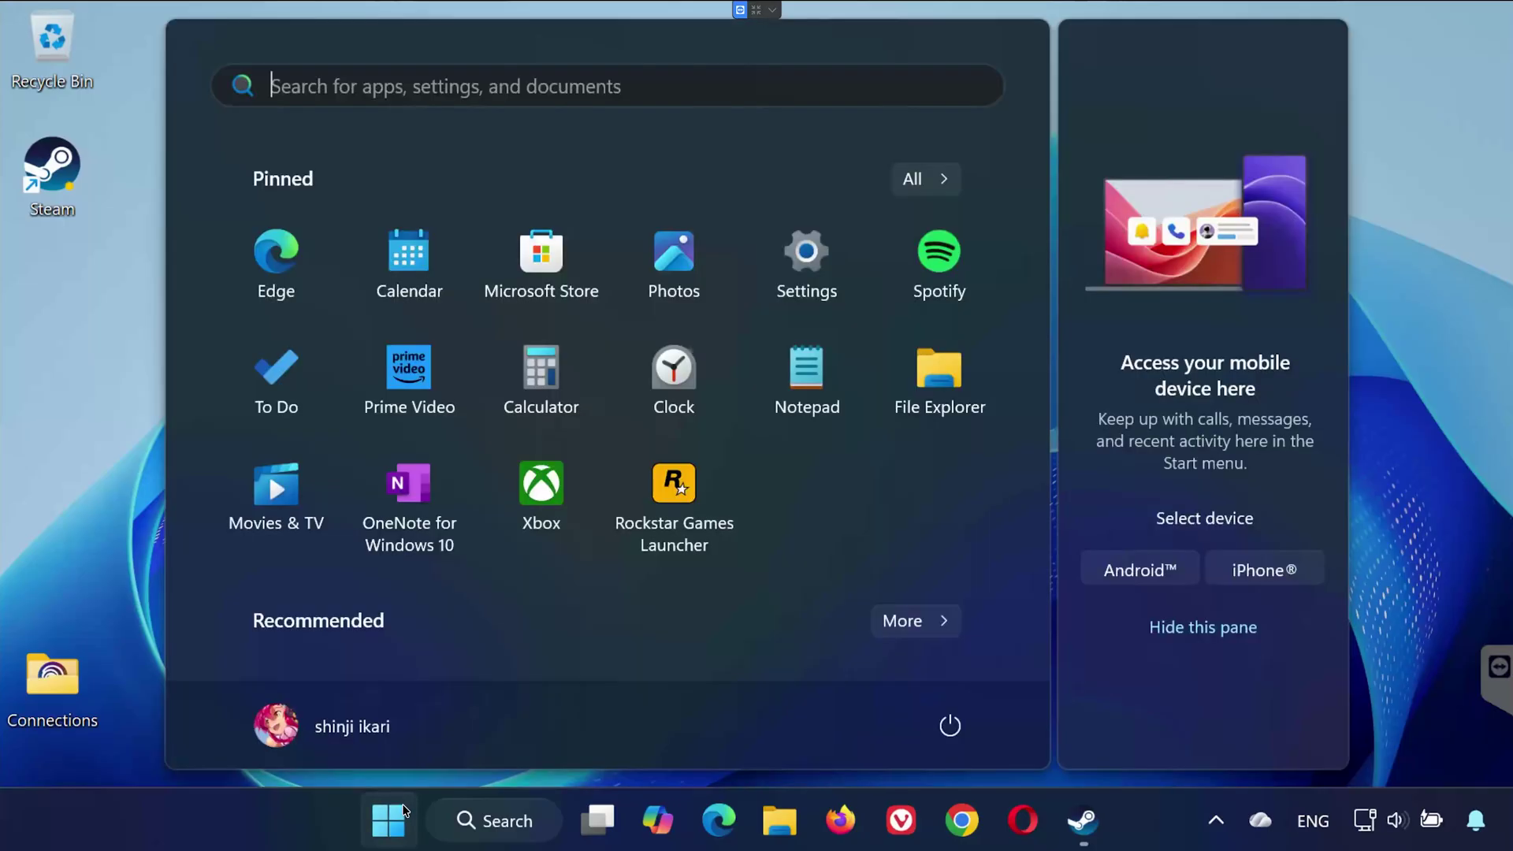
pyautogui.write('de')
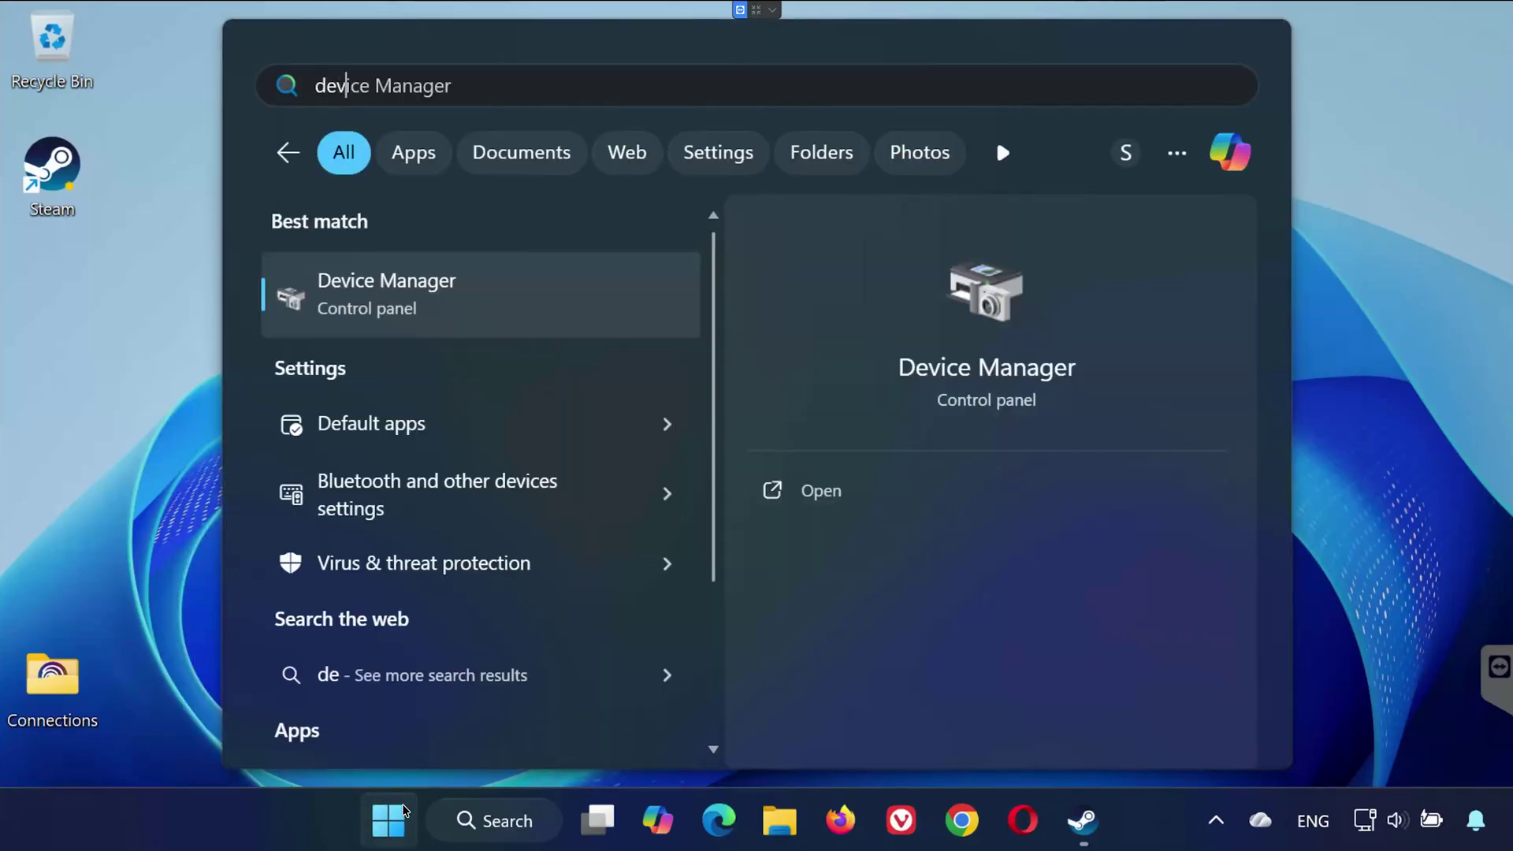
pyautogui.write('vi')
pyautogui.press('Return')
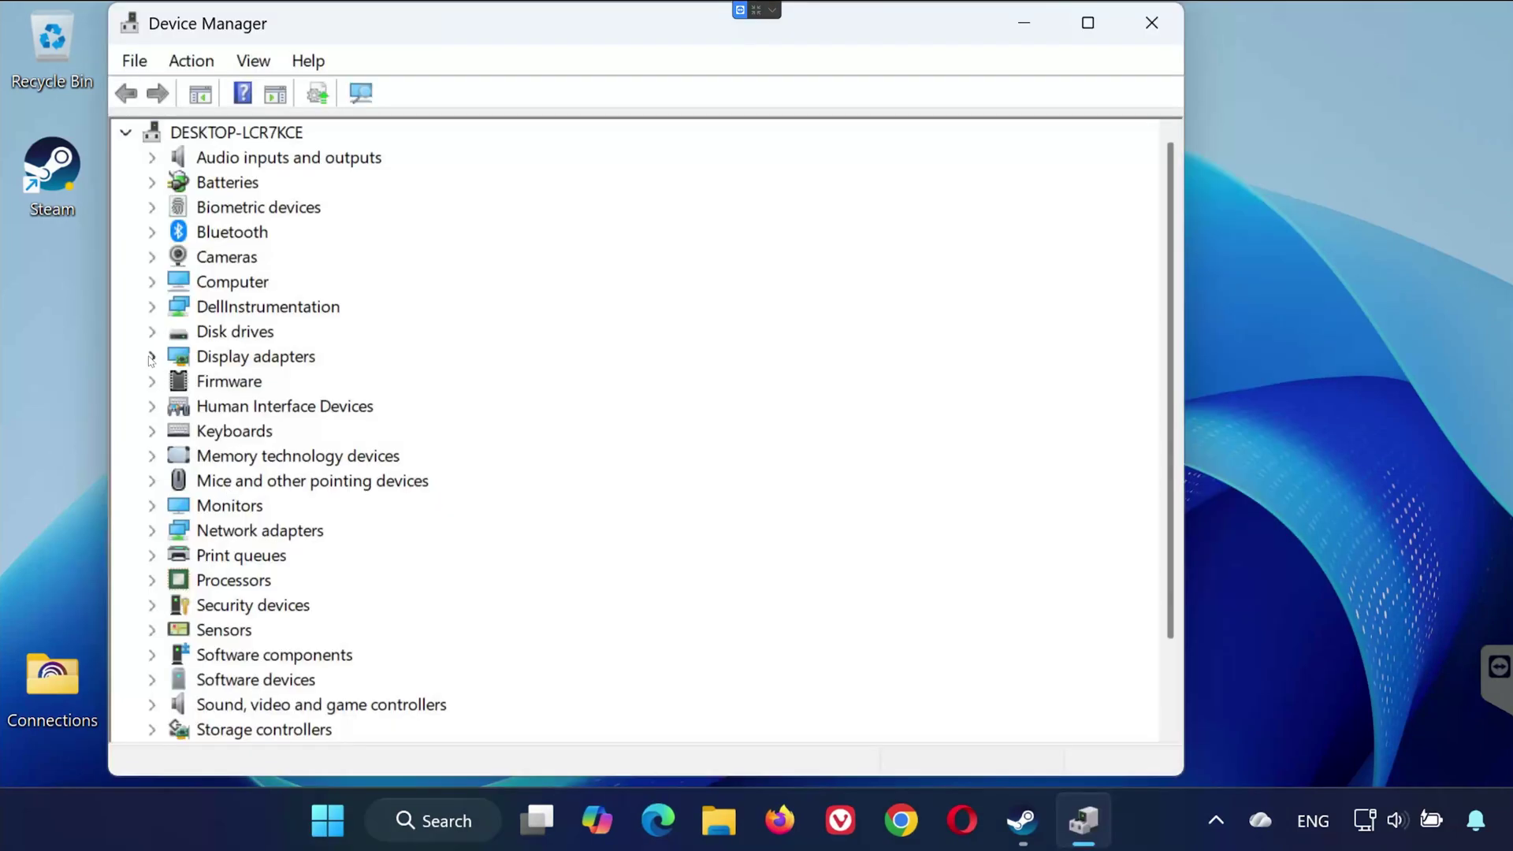
# Search automatically for an updated NVIDIA GeForce RTX 2060 with Max-Q Design driver.
pyautogui.click(152, 356)
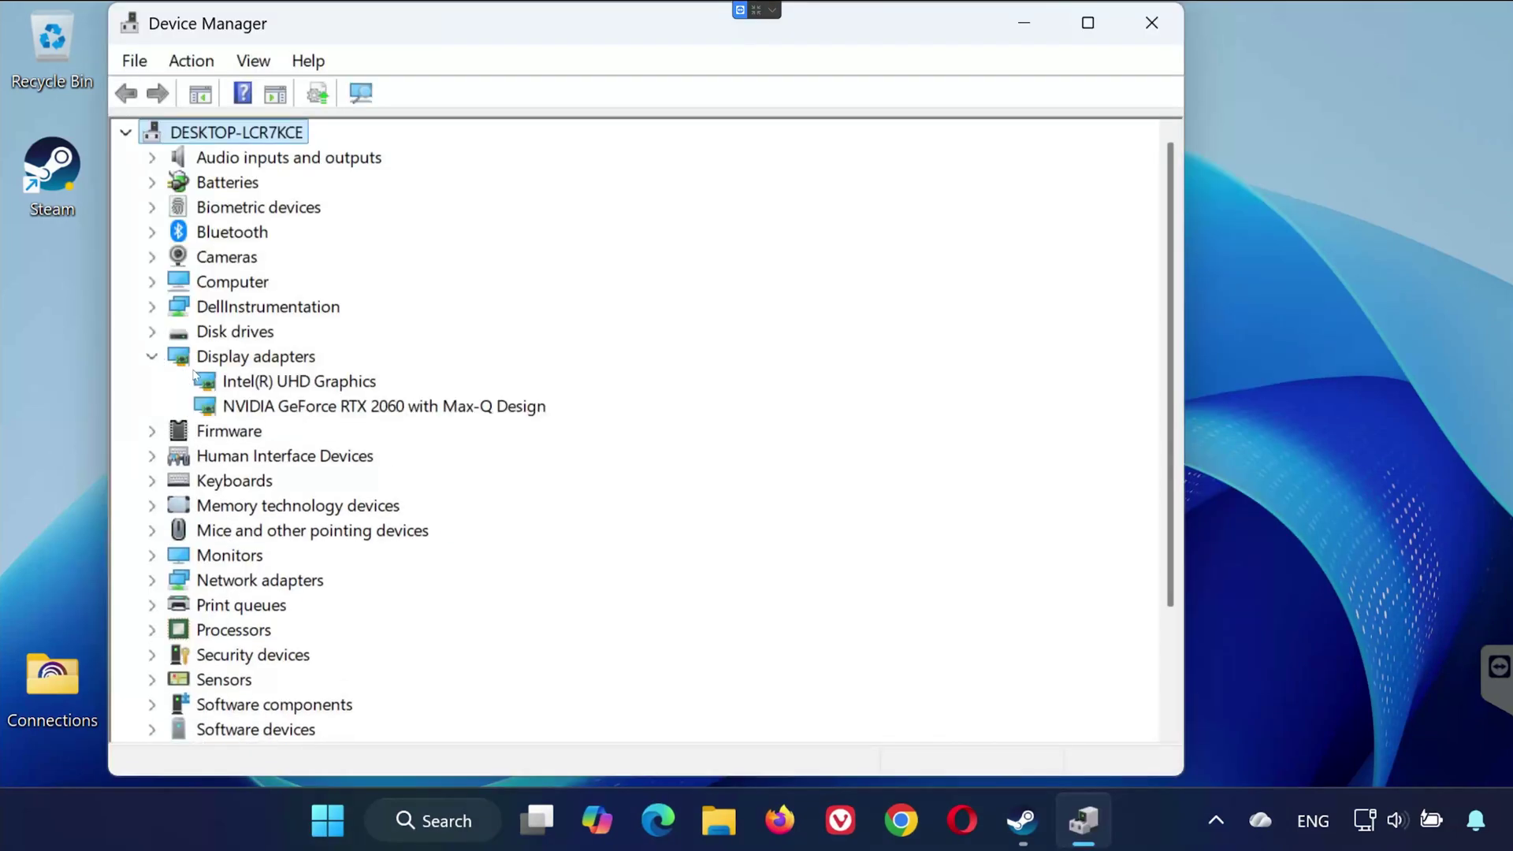
pyautogui.rightClick(258, 407)
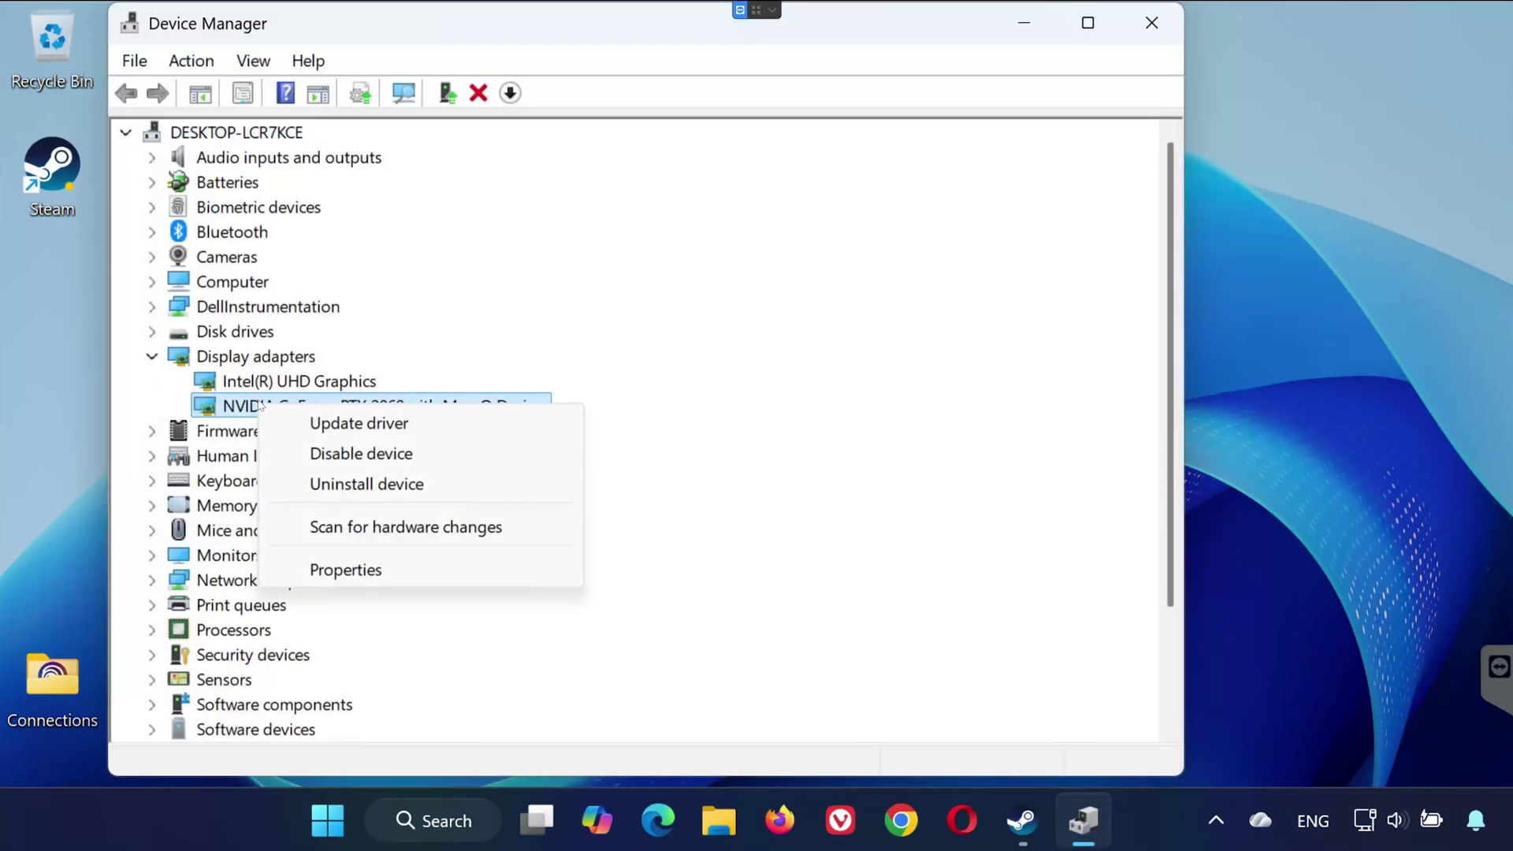
pyautogui.click(352, 423)
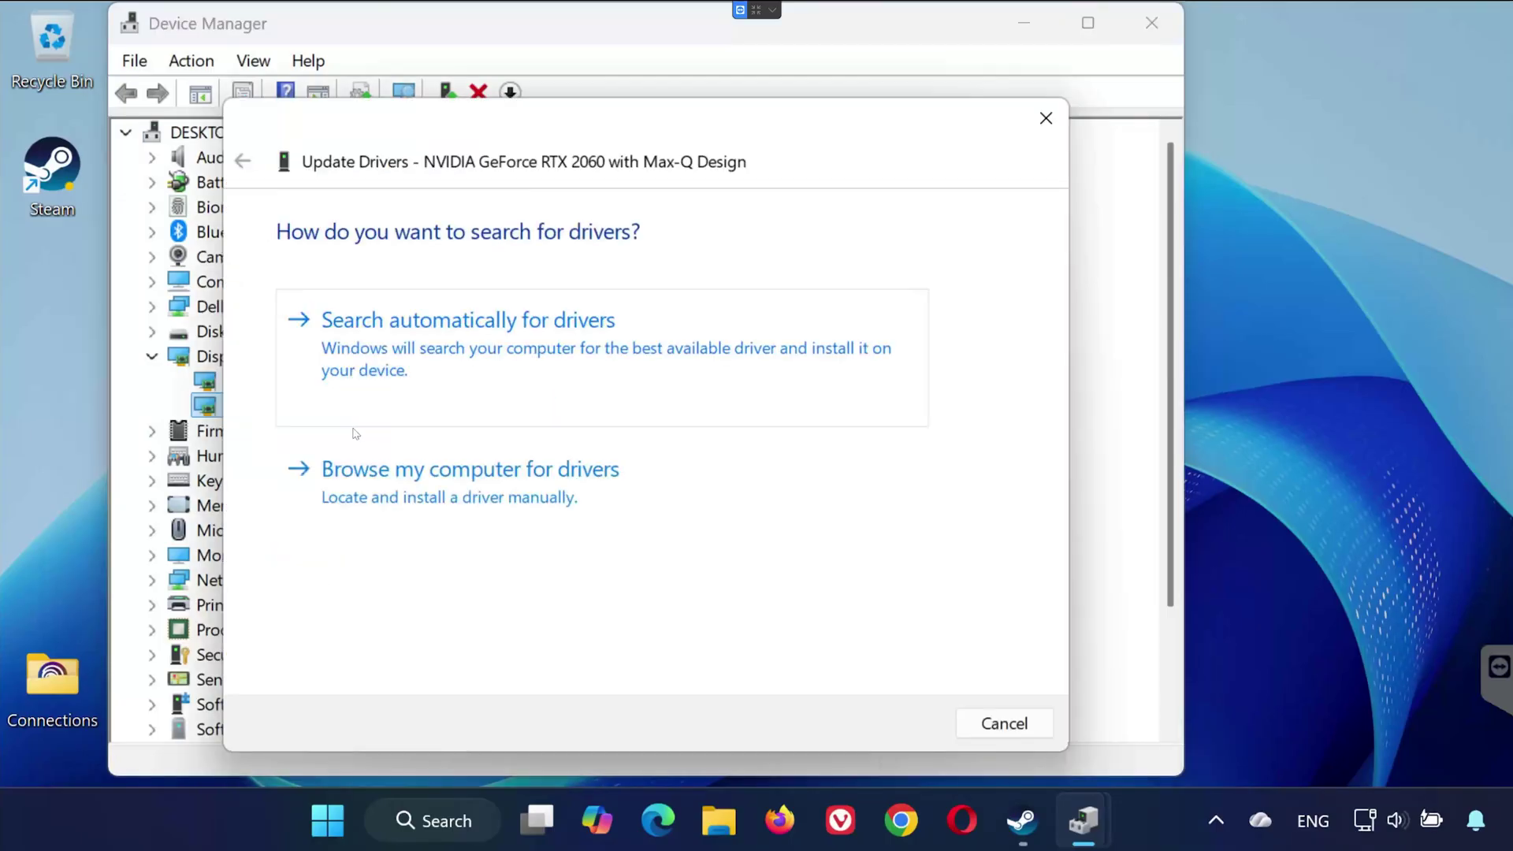
pyautogui.click(618, 355)
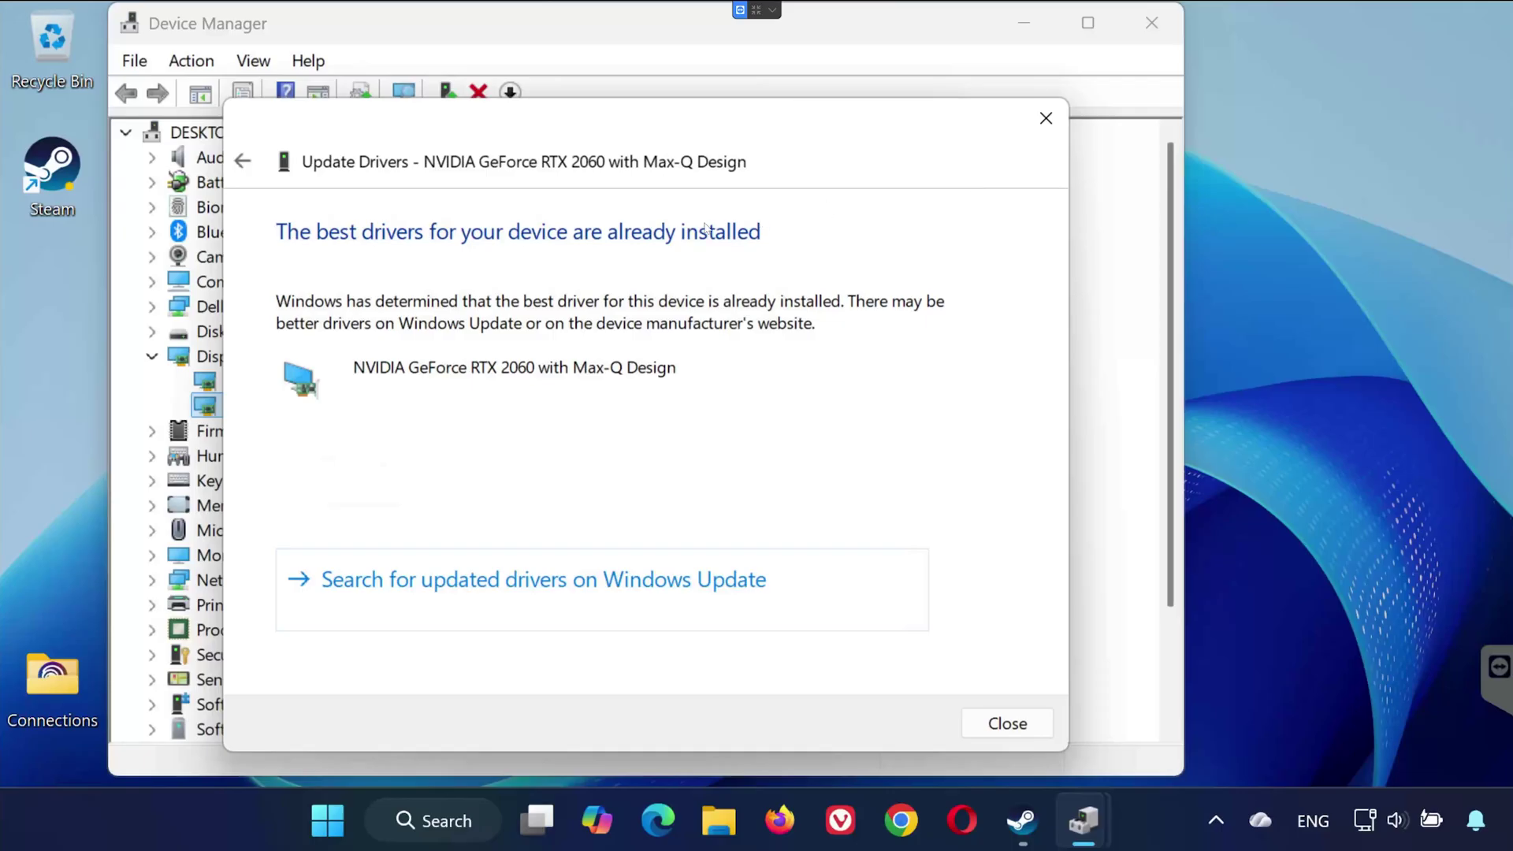
# Close Device Manager and check NVIDIA App's Drivers page for updates to Game Ready Driver 581.80.
pyautogui.click(1045, 119)
pyautogui.click(1151, 23)
pyautogui.click(394, 816)
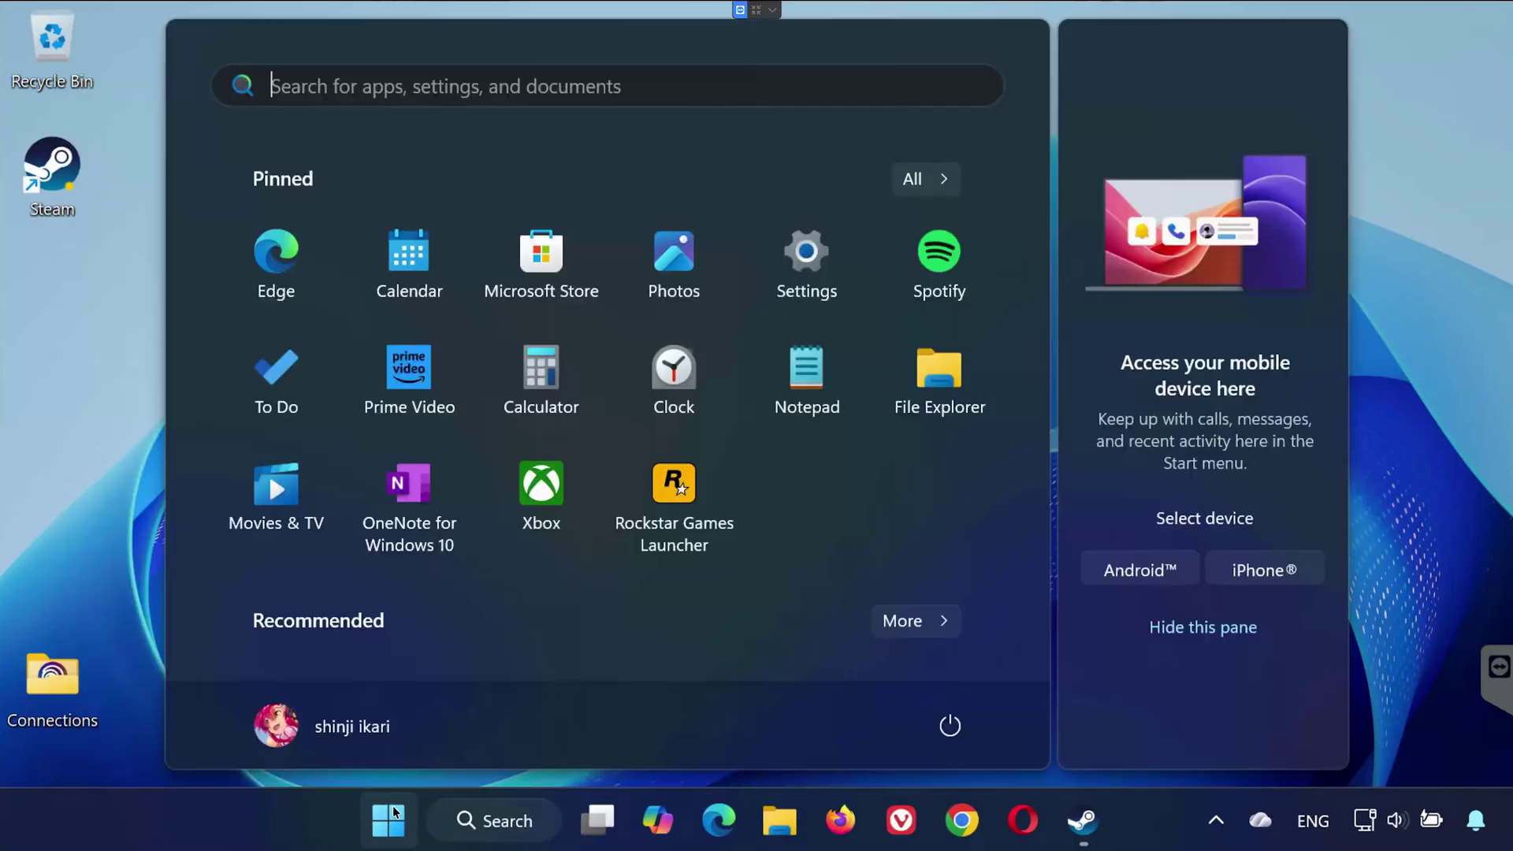
pyautogui.write('nvi')
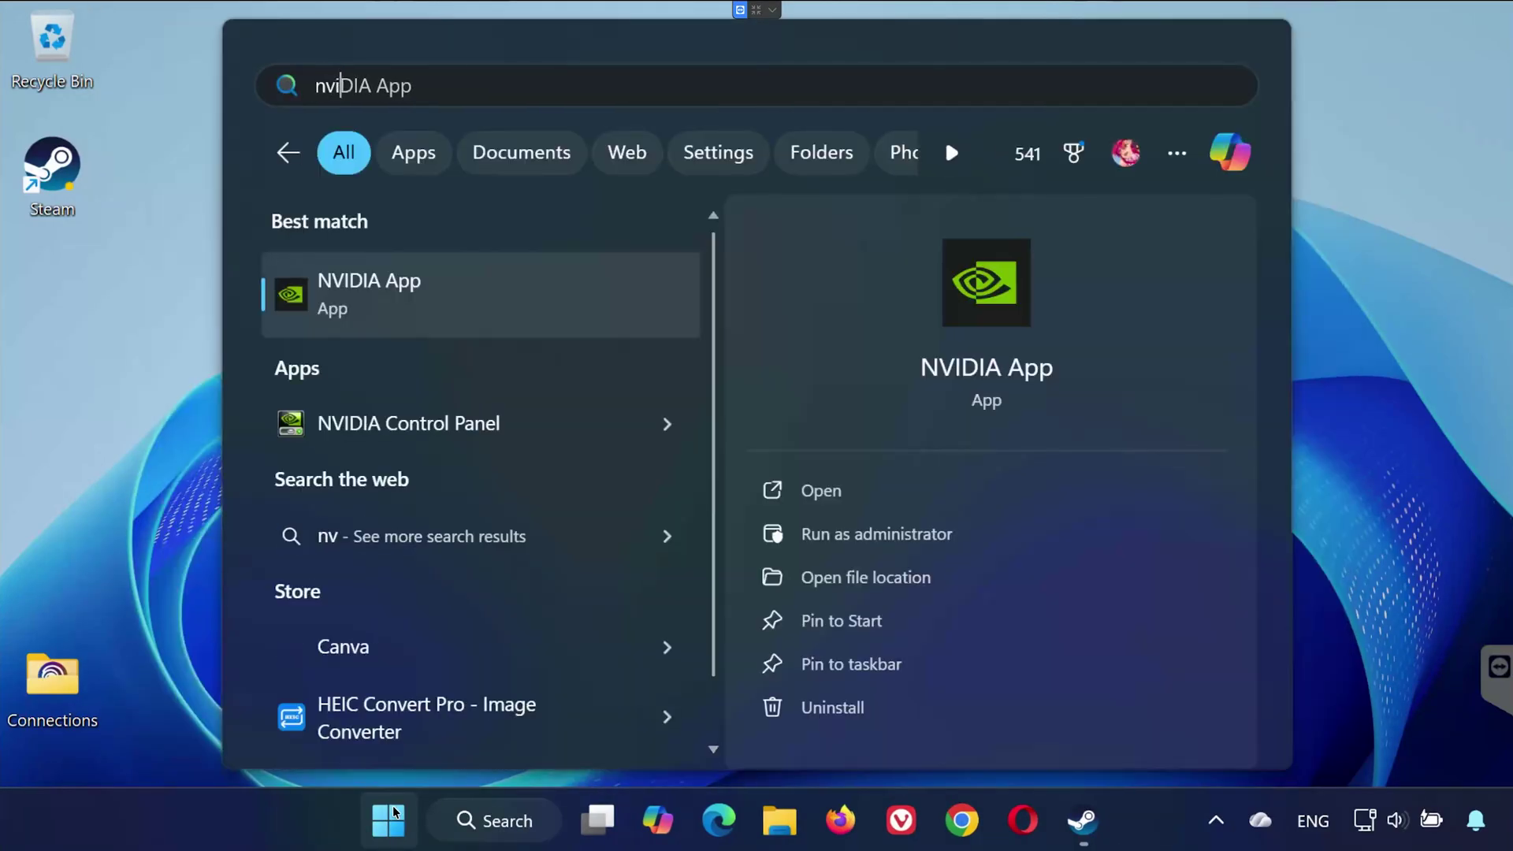
pyautogui.write('d')
pyautogui.press('Return')
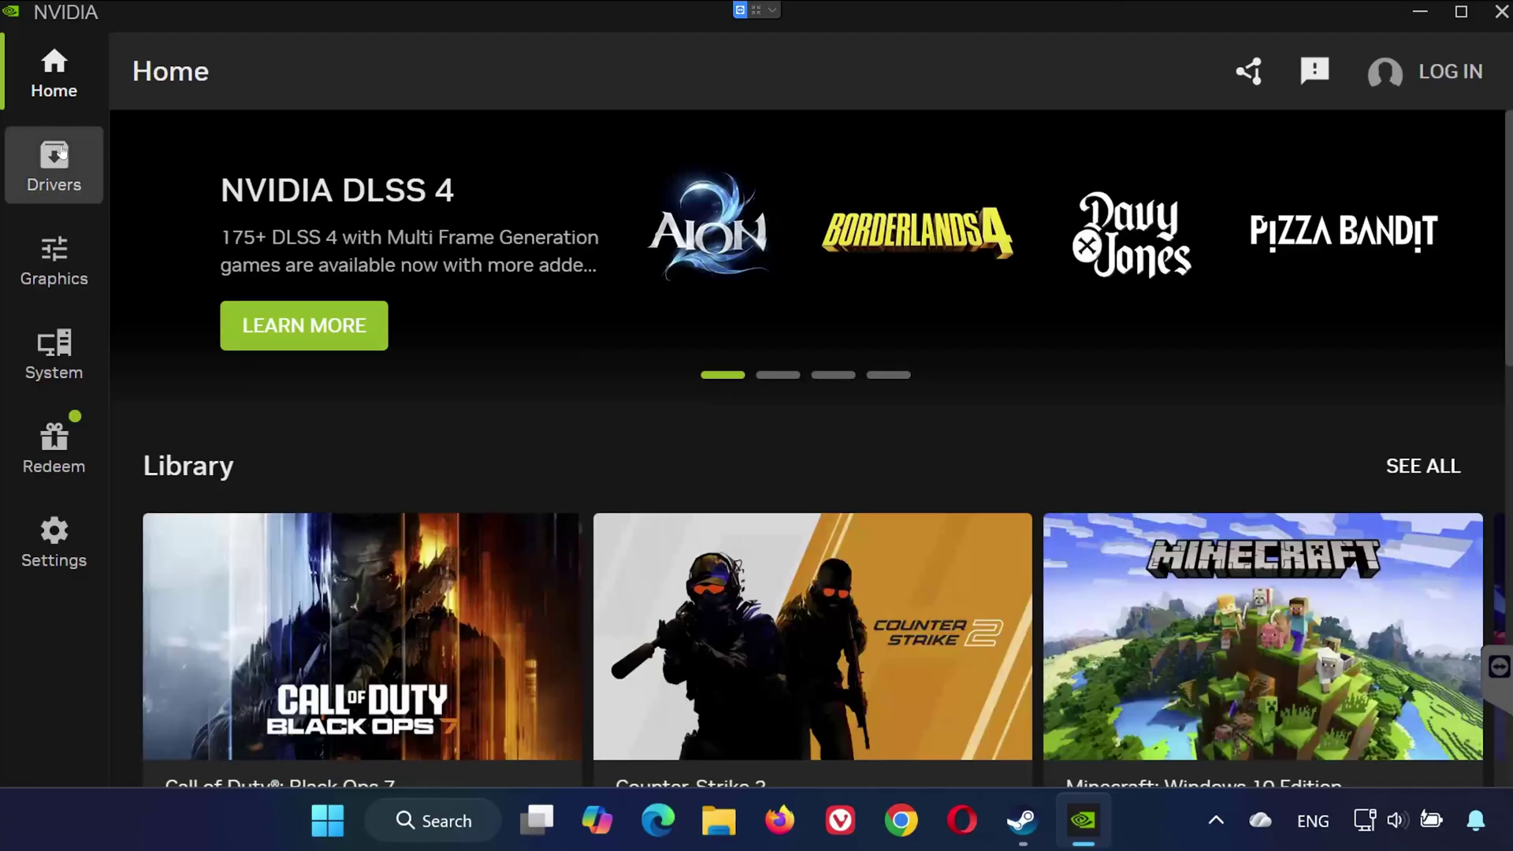
pyautogui.click(52, 167)
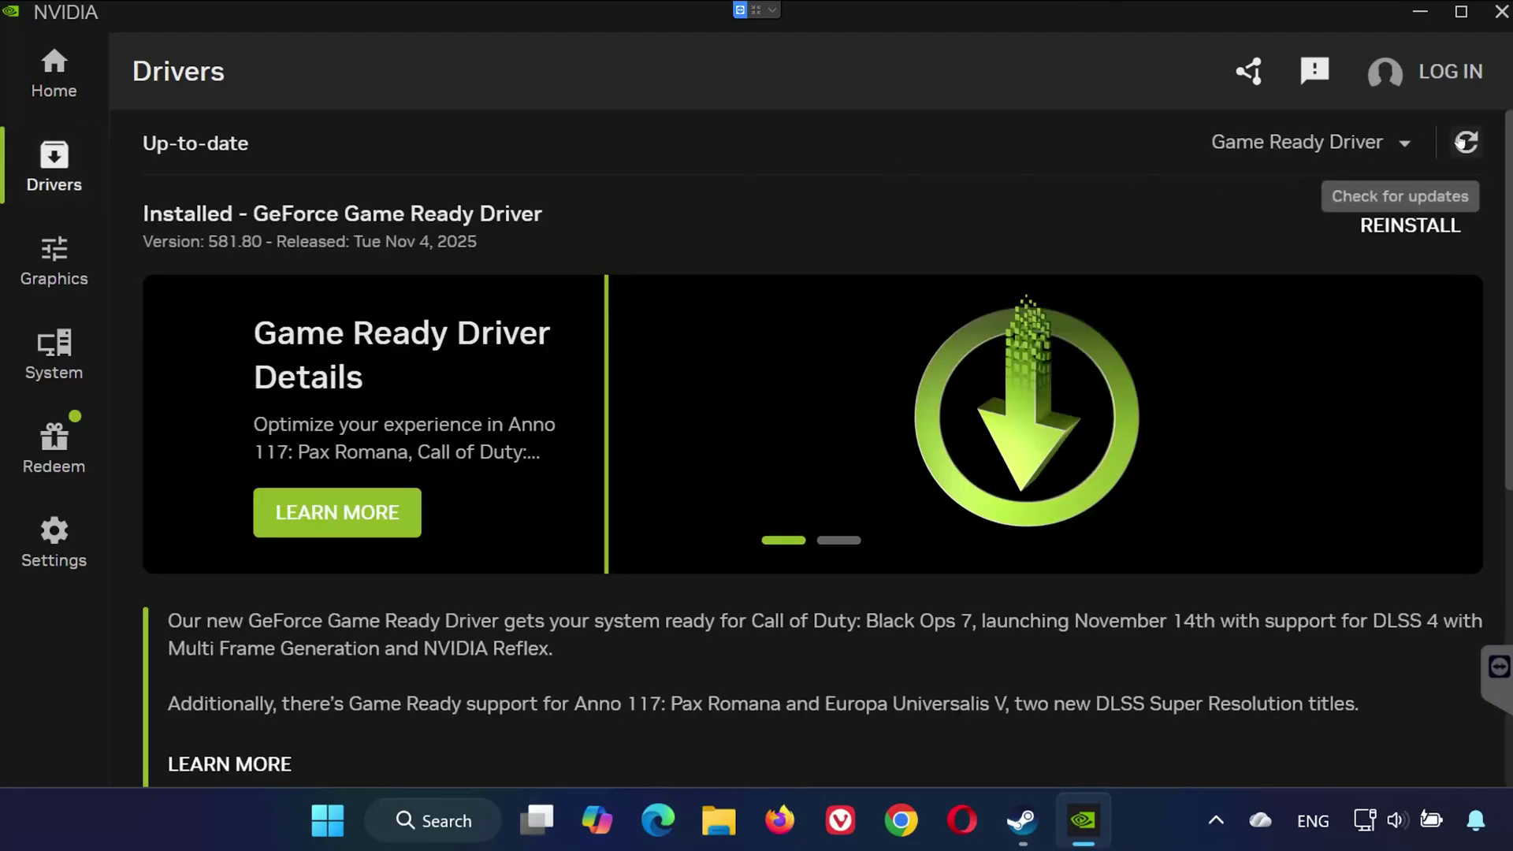
pyautogui.click(1456, 142)
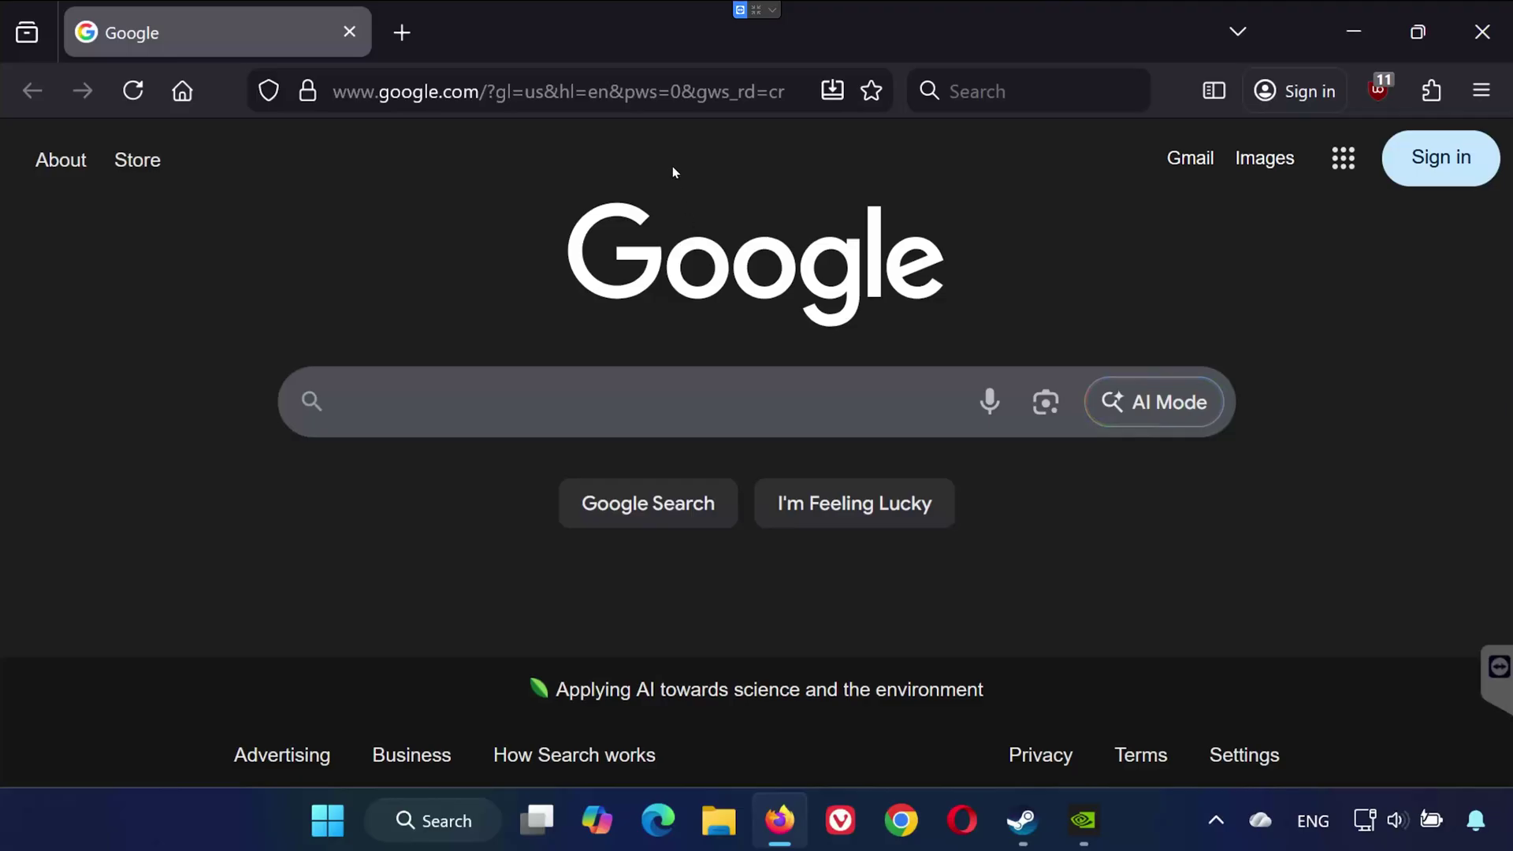
# Load the pasted Visual C++ Redistributable page and download the x86 and x64 vc_redist installers.
pyautogui.rightClick(677, 93)
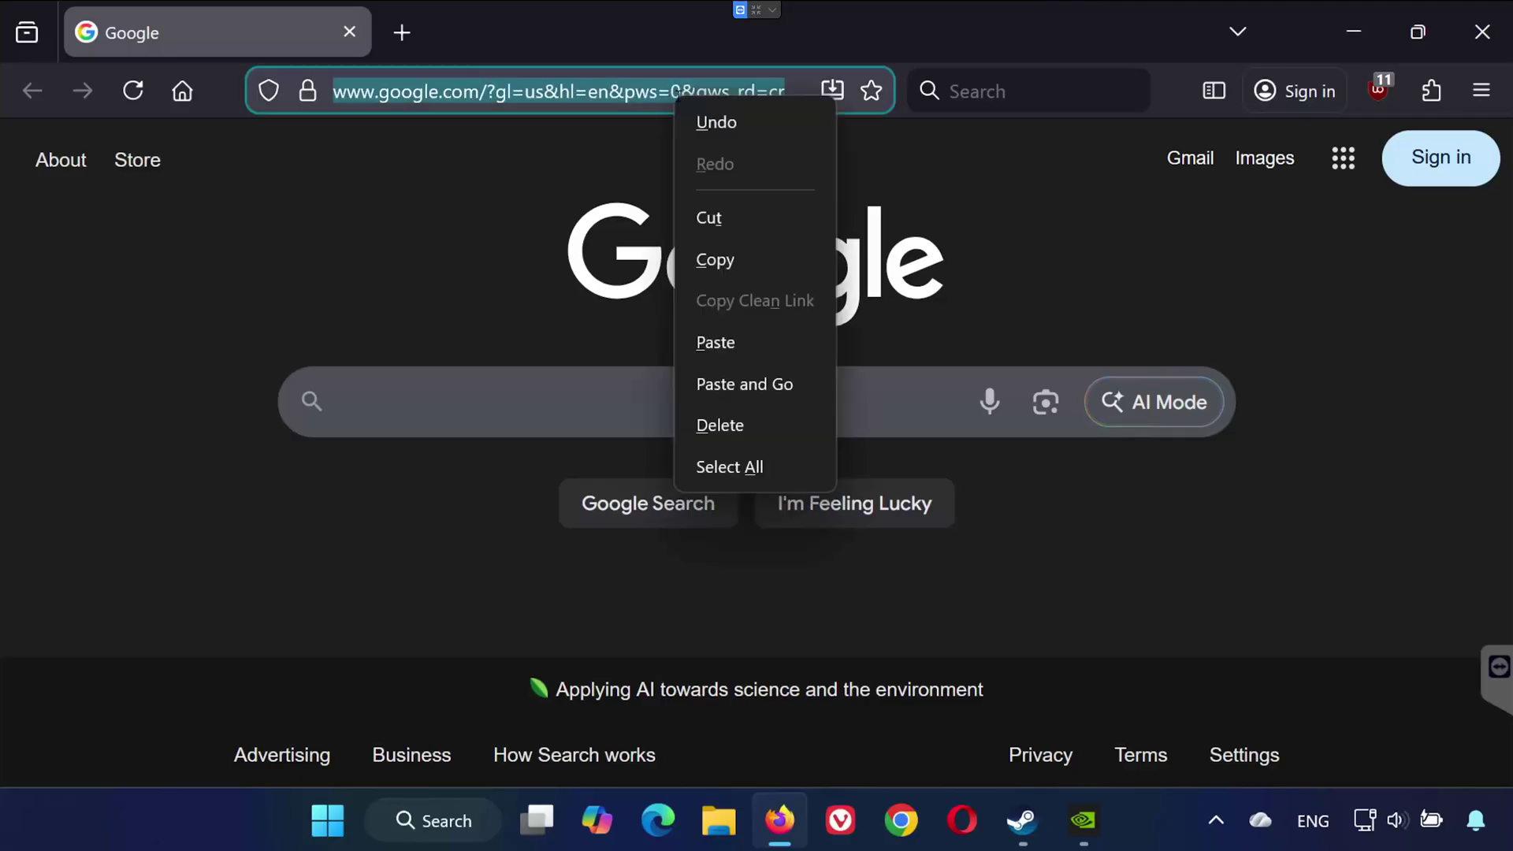
pyautogui.click(757, 390)
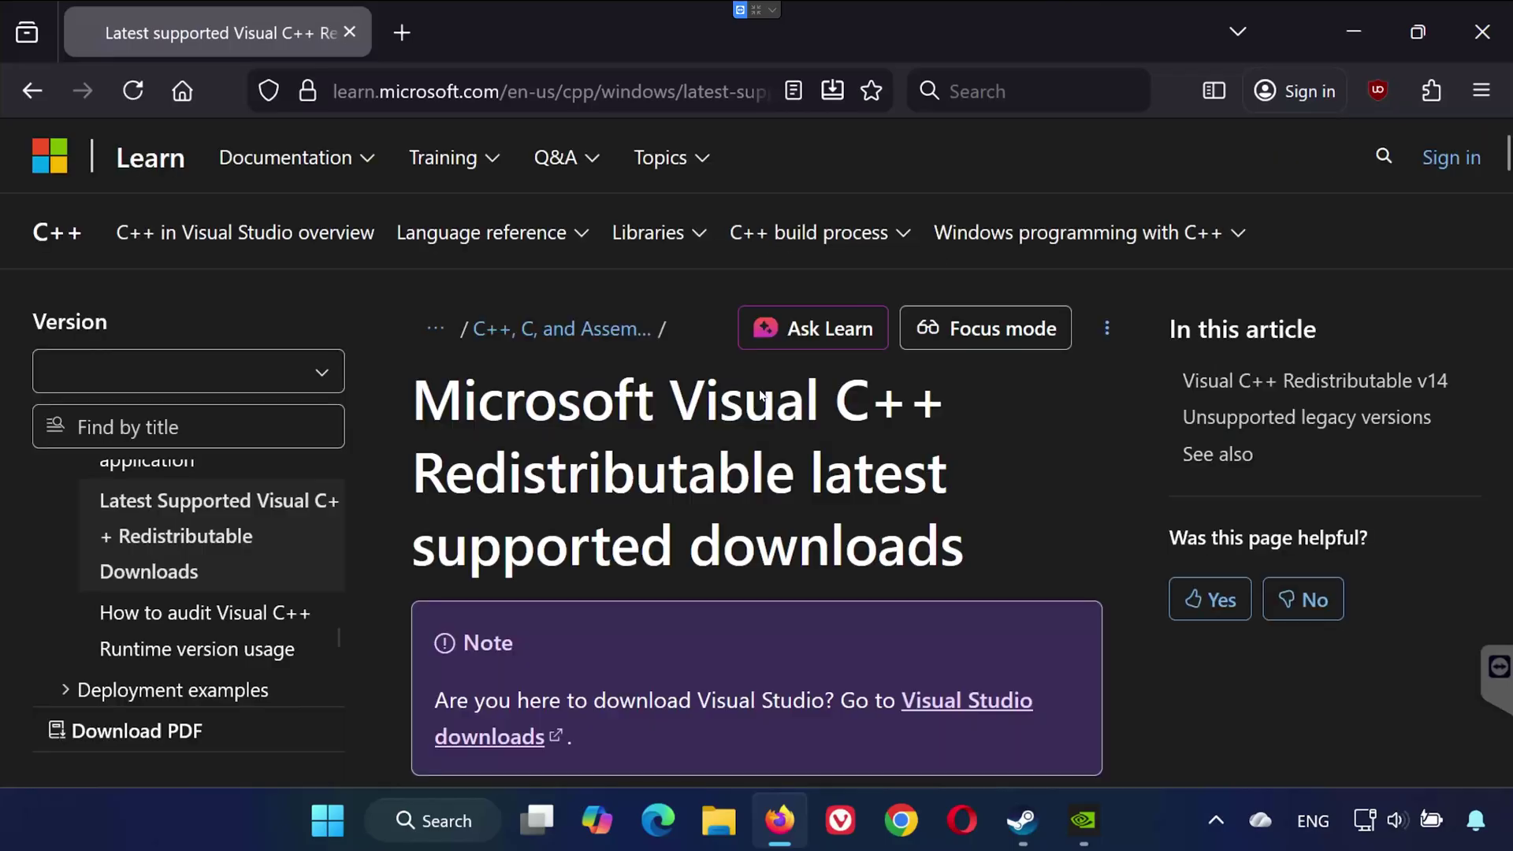
pyautogui.scroll(-5, 762, 400)
pyautogui.scroll(-5, 763, 399)
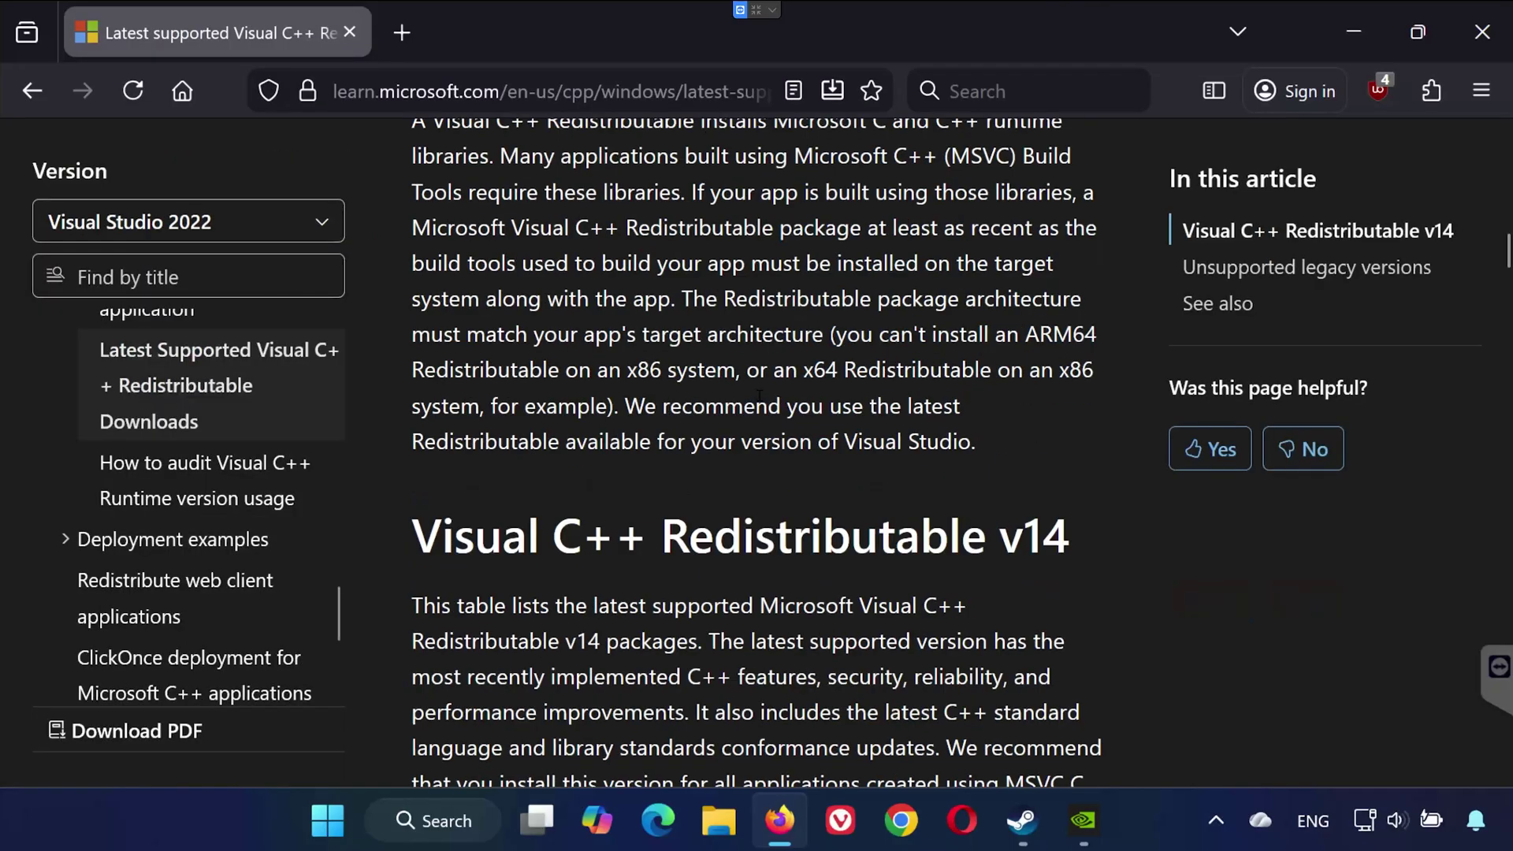
pyautogui.scroll(-5, 763, 399)
pyautogui.scroll(-5, 760, 401)
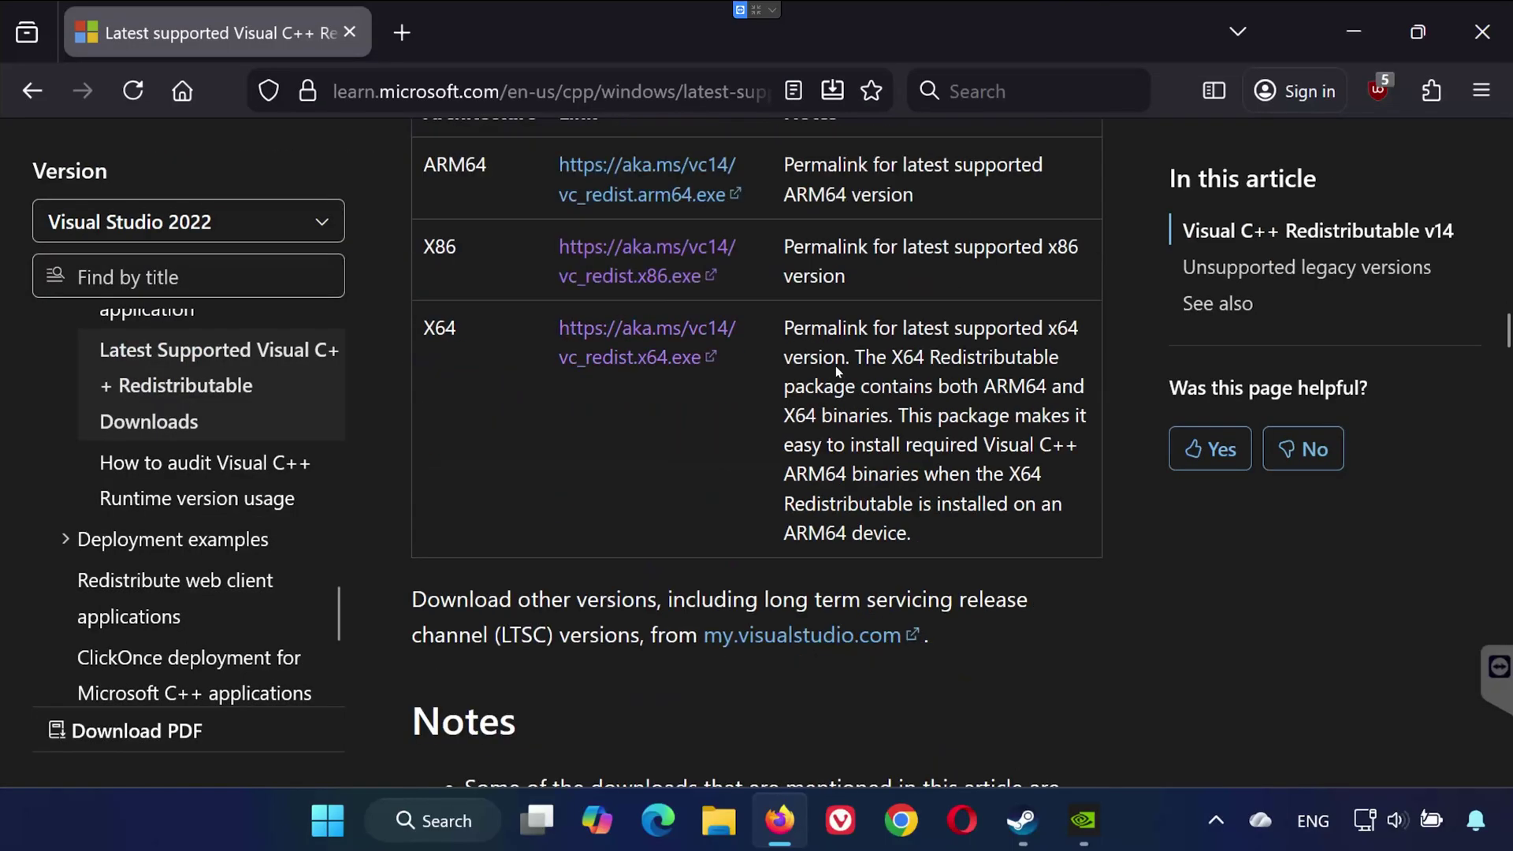
pyautogui.click(669, 280)
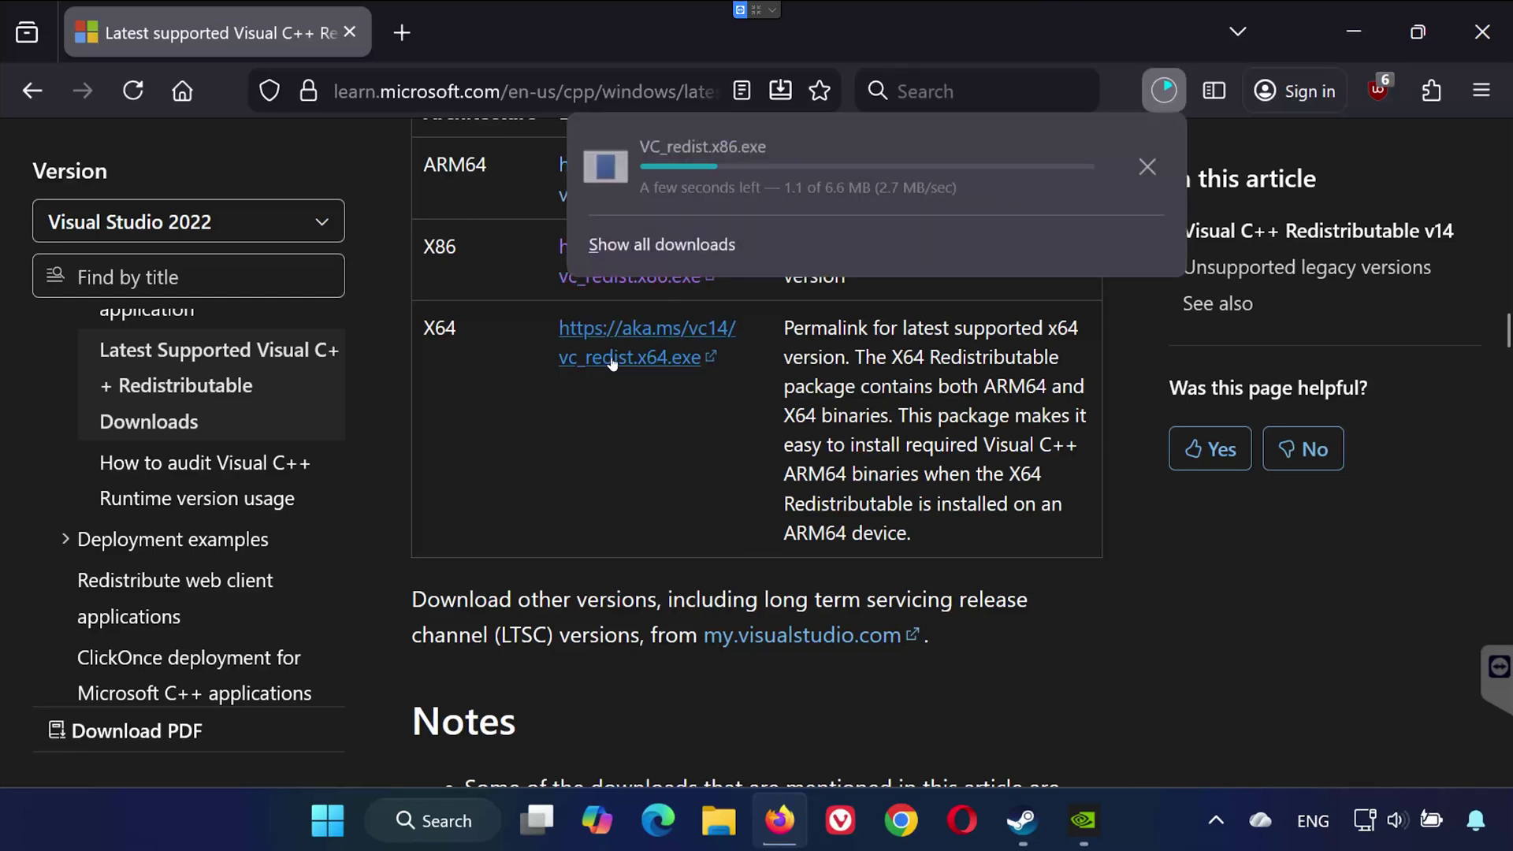
pyautogui.click(673, 360)
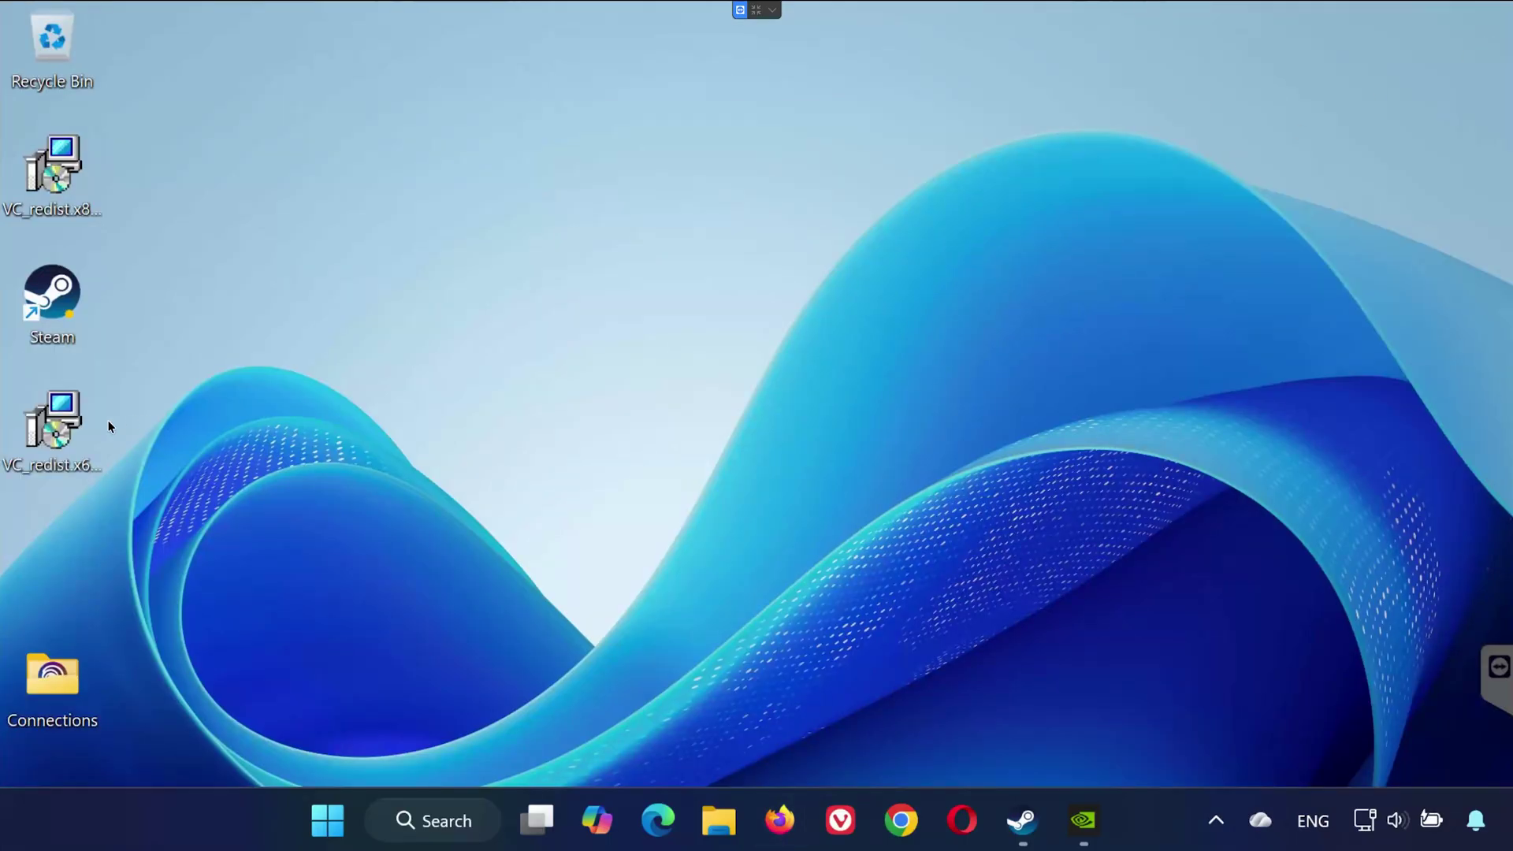
# Install VC_redist.x64.exe (14.50.35719), accepting the license and UAC prompt, closing without restarting.
pyautogui.doubleClick(82, 426)
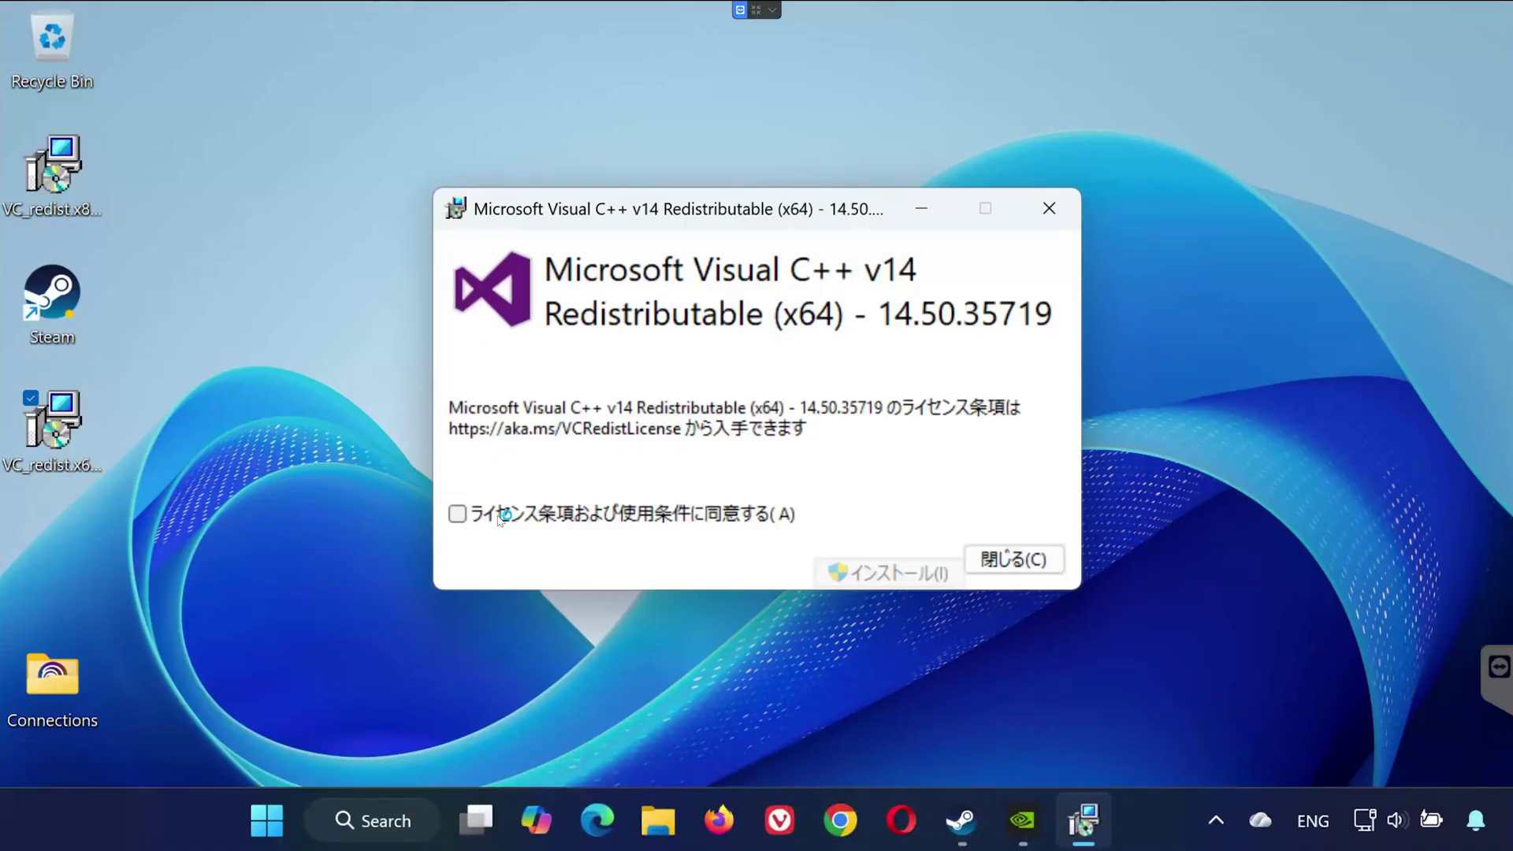
pyautogui.click(501, 517)
pyautogui.click(881, 572)
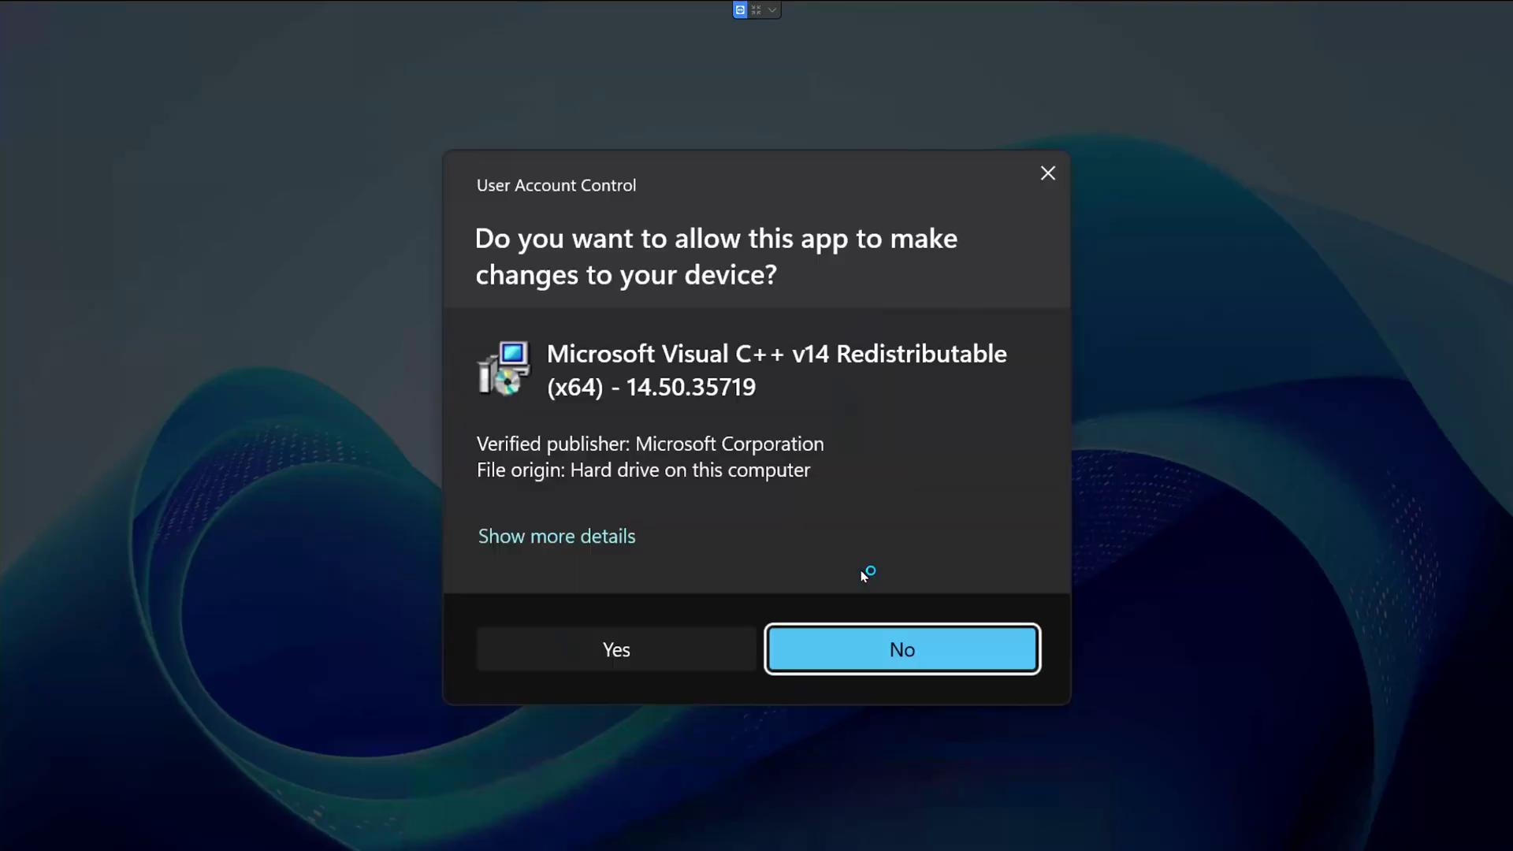
pyautogui.click(624, 642)
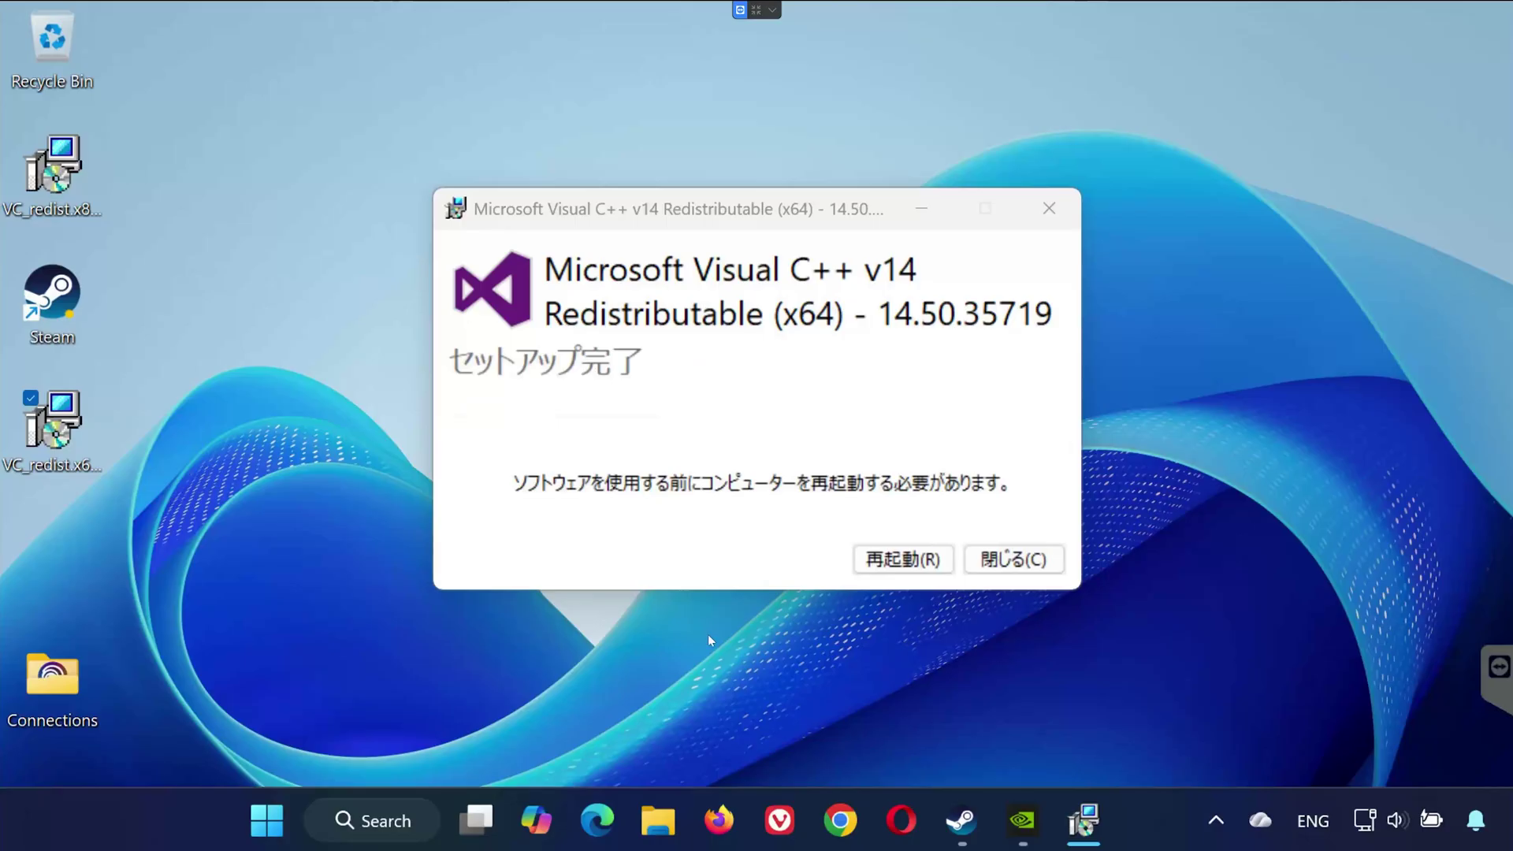
pyautogui.click(1046, 559)
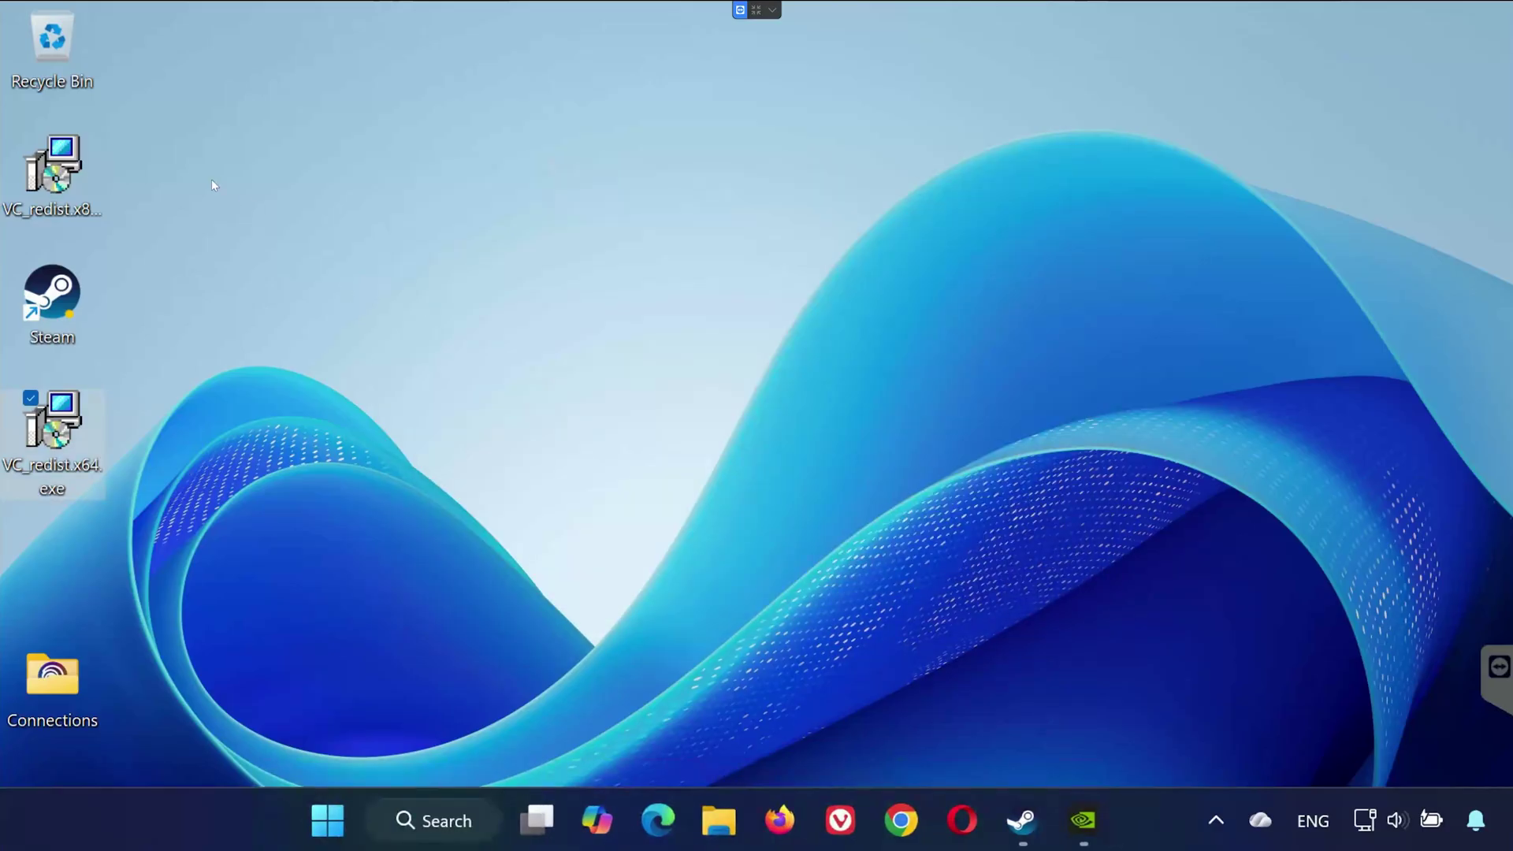
# Install VC_redist.x86.exe the same way, accepting the license and UAC prompt.
pyautogui.doubleClick(89, 177)
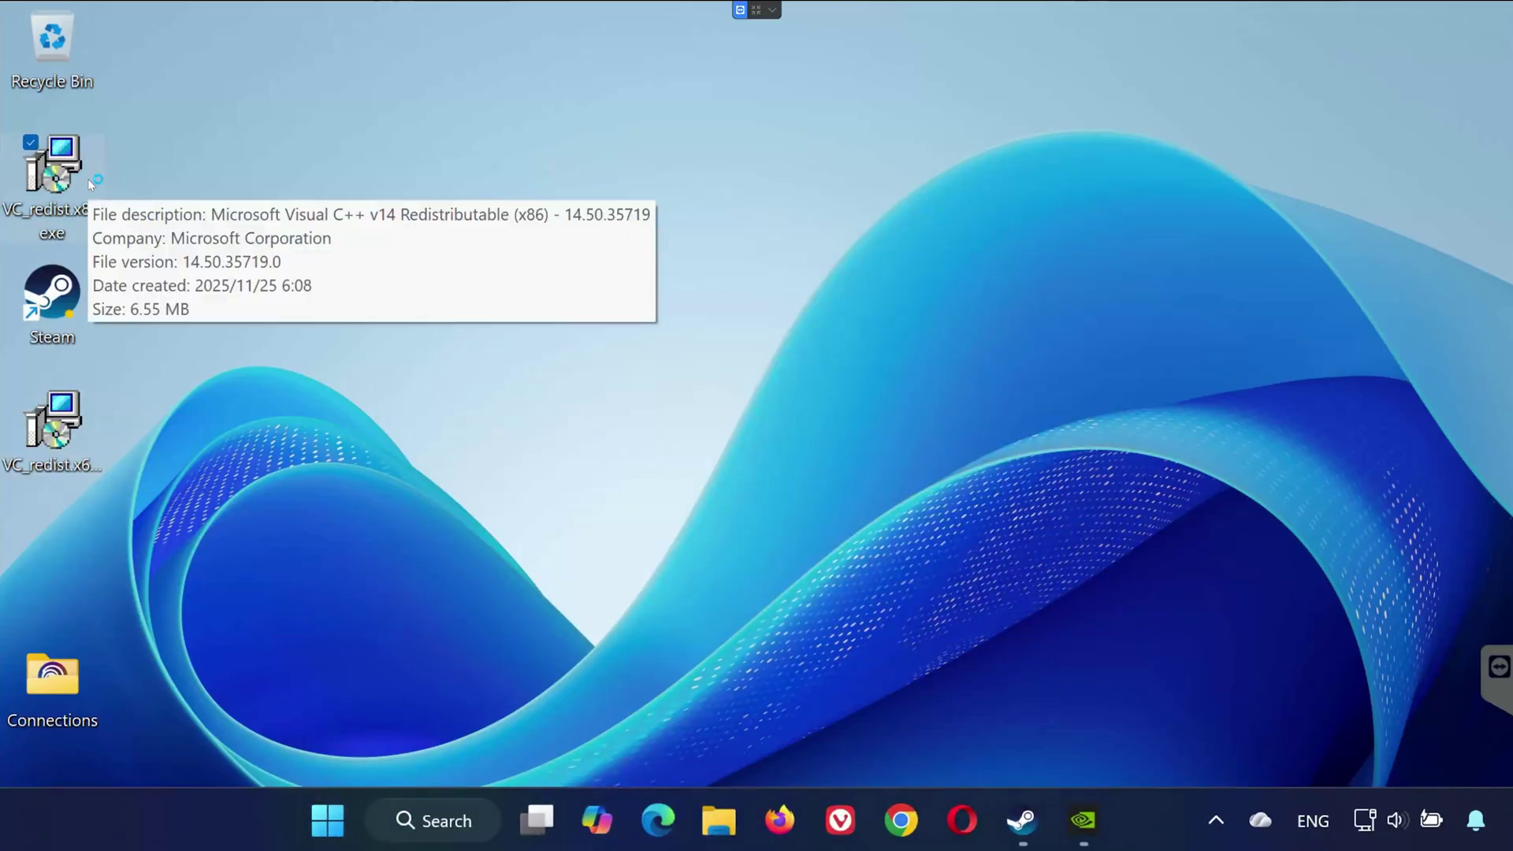
pyautogui.click(517, 511)
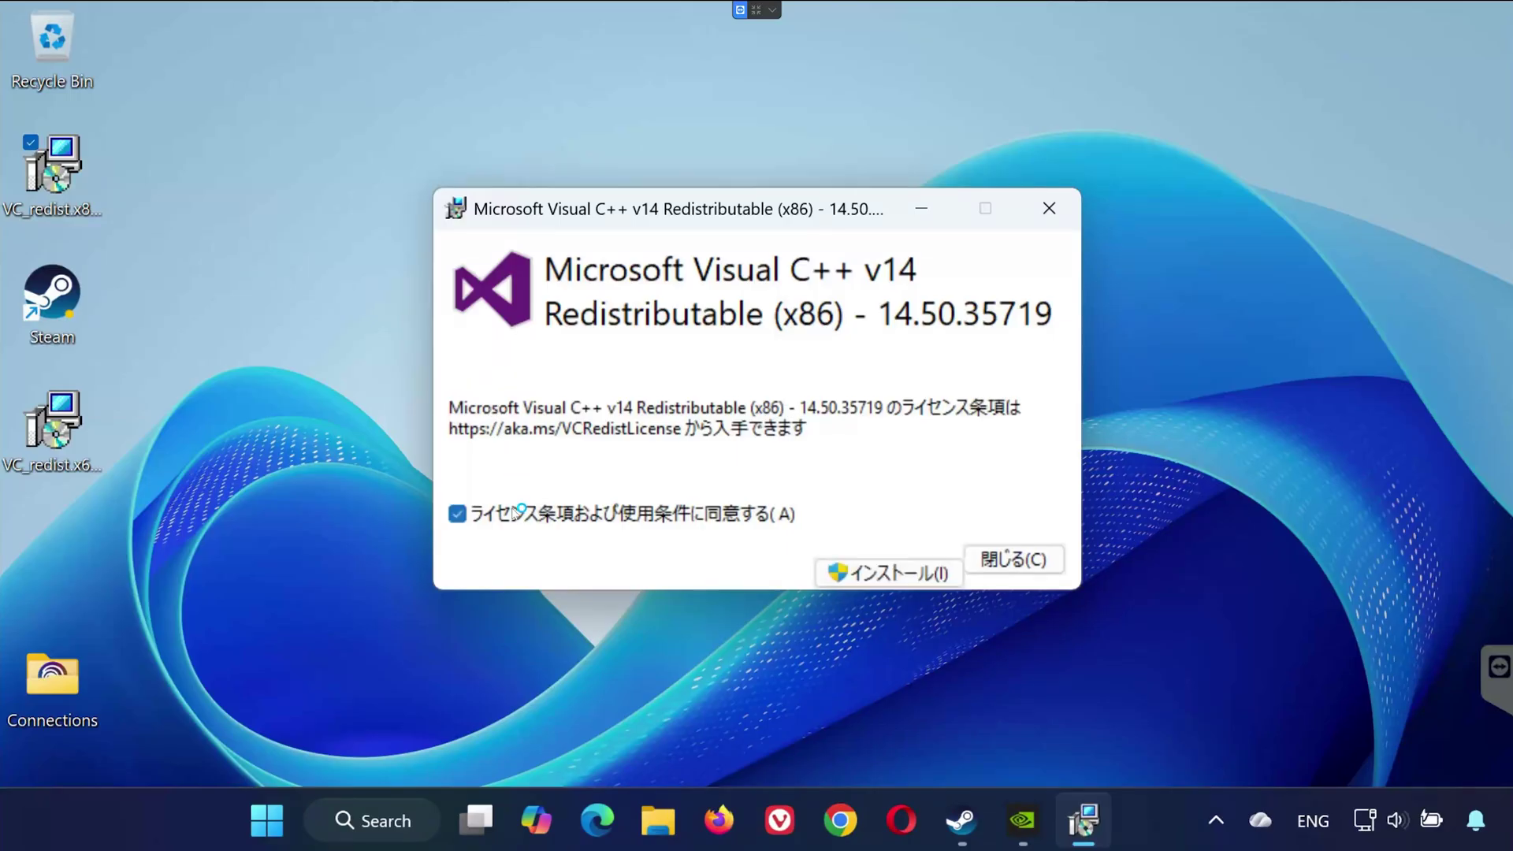
pyautogui.click(902, 576)
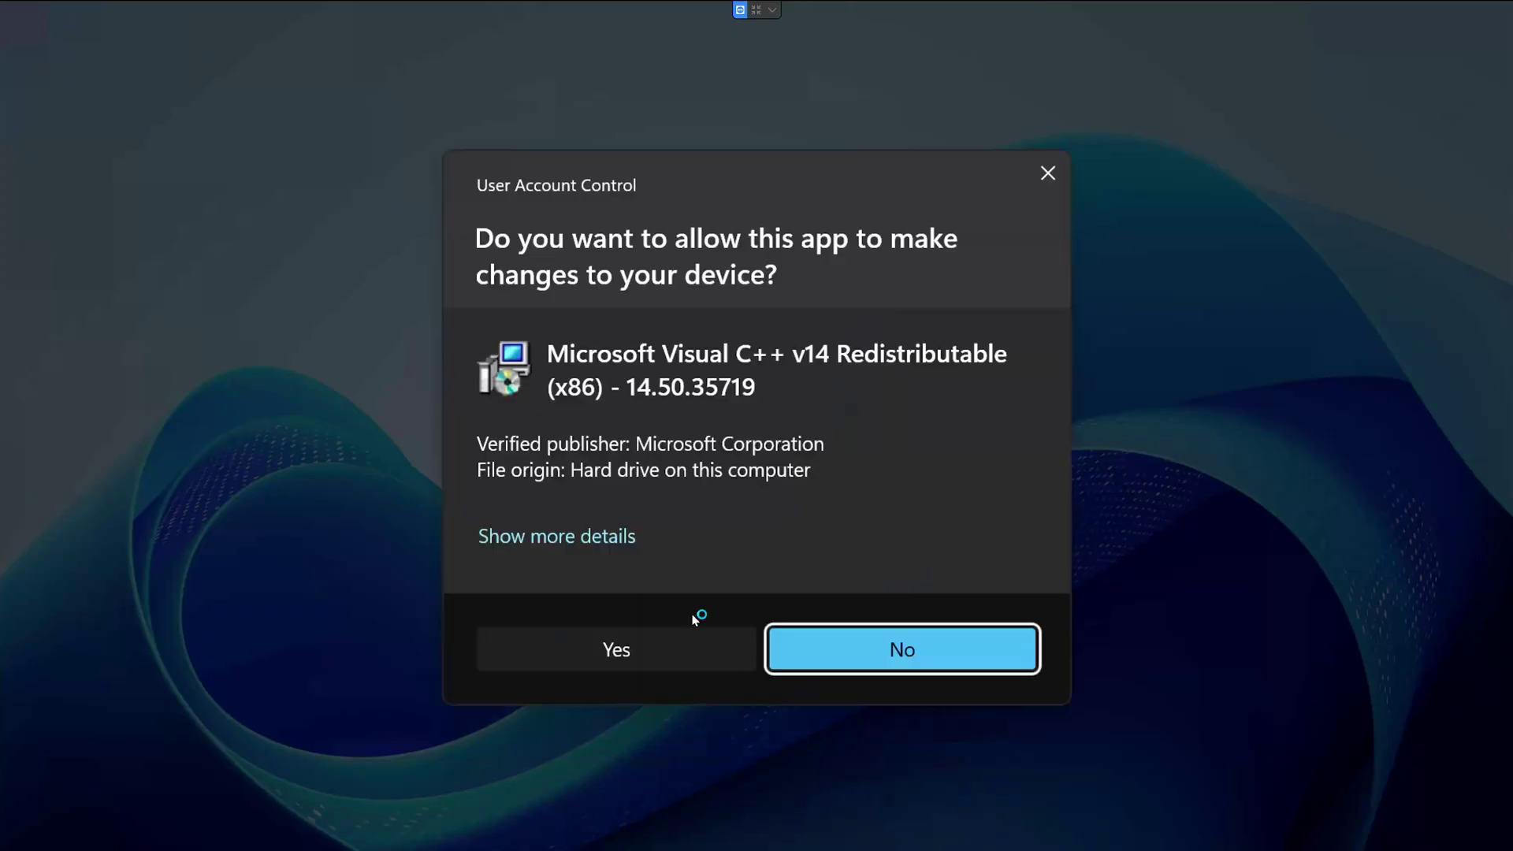
pyautogui.click(571, 654)
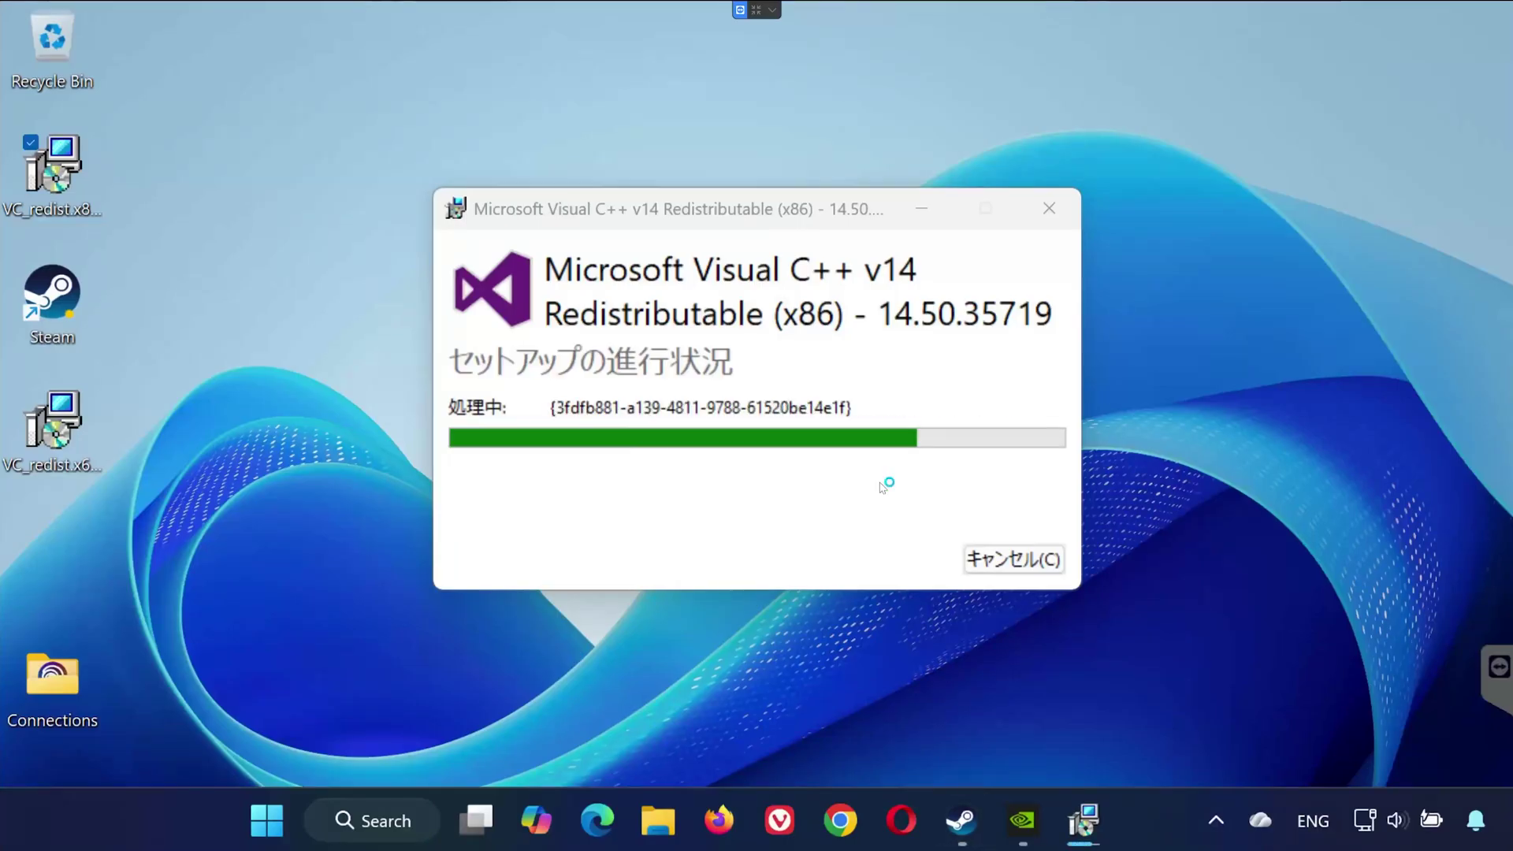
pyautogui.click(1013, 560)
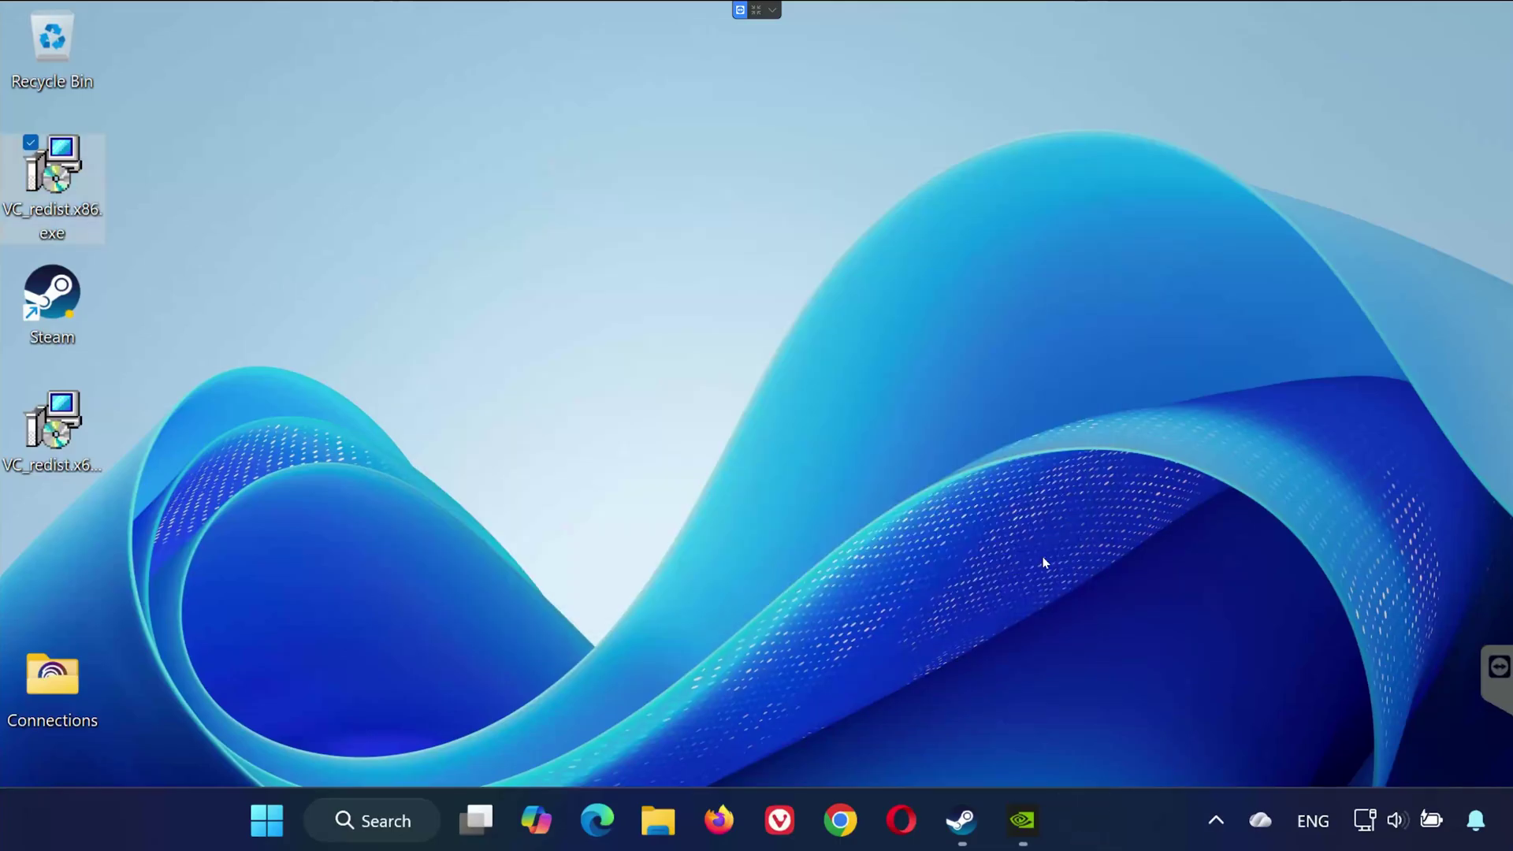
pyautogui.click(328, 819)
# Restart the PC, launch the demo, and get past the 'Press any button' title prompt.
pyautogui.click(950, 726)
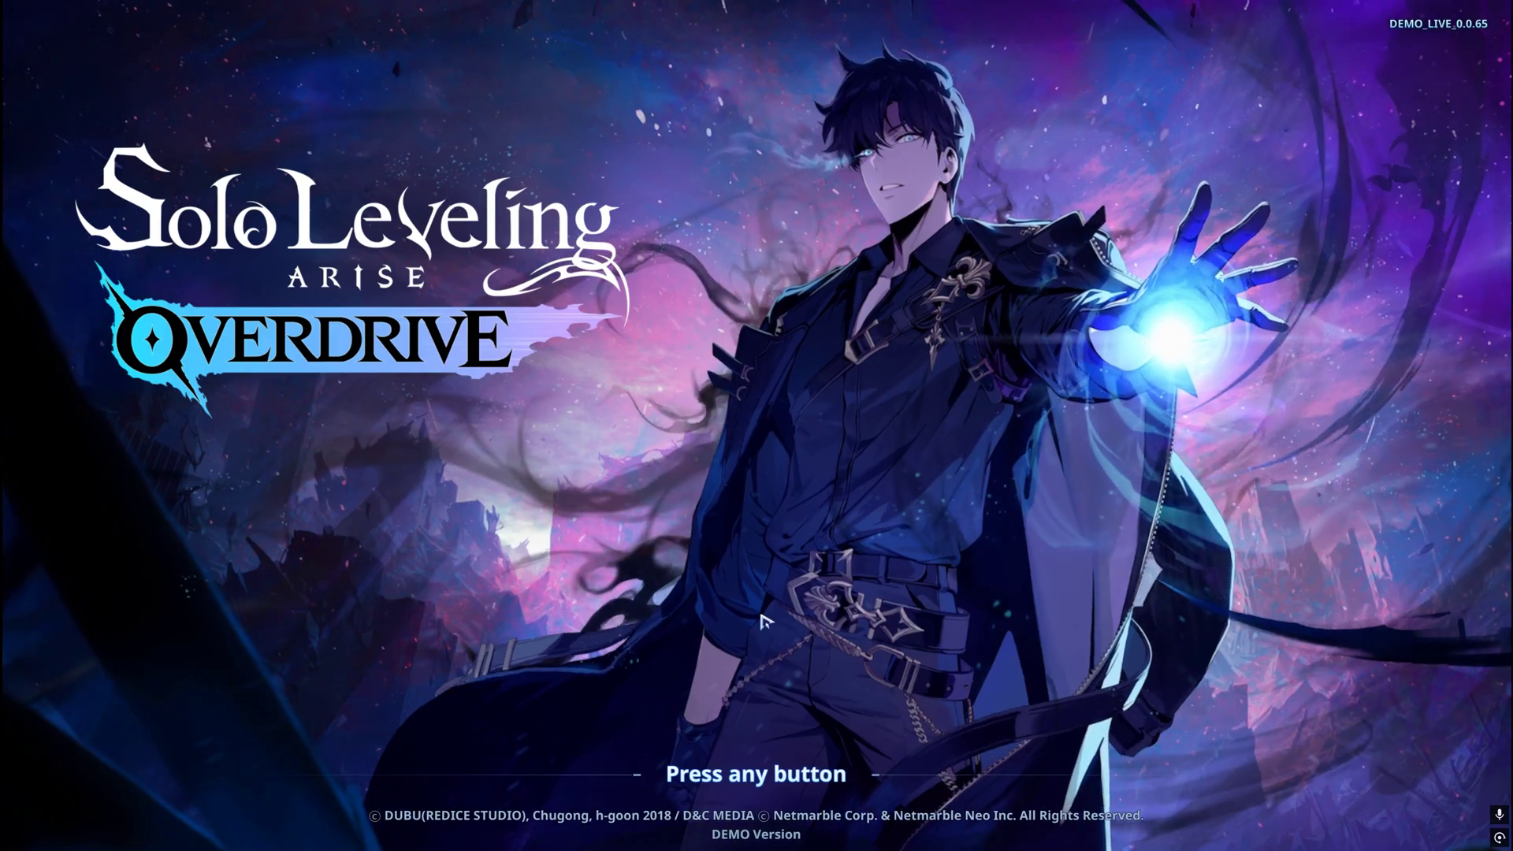
pyautogui.click(765, 621)
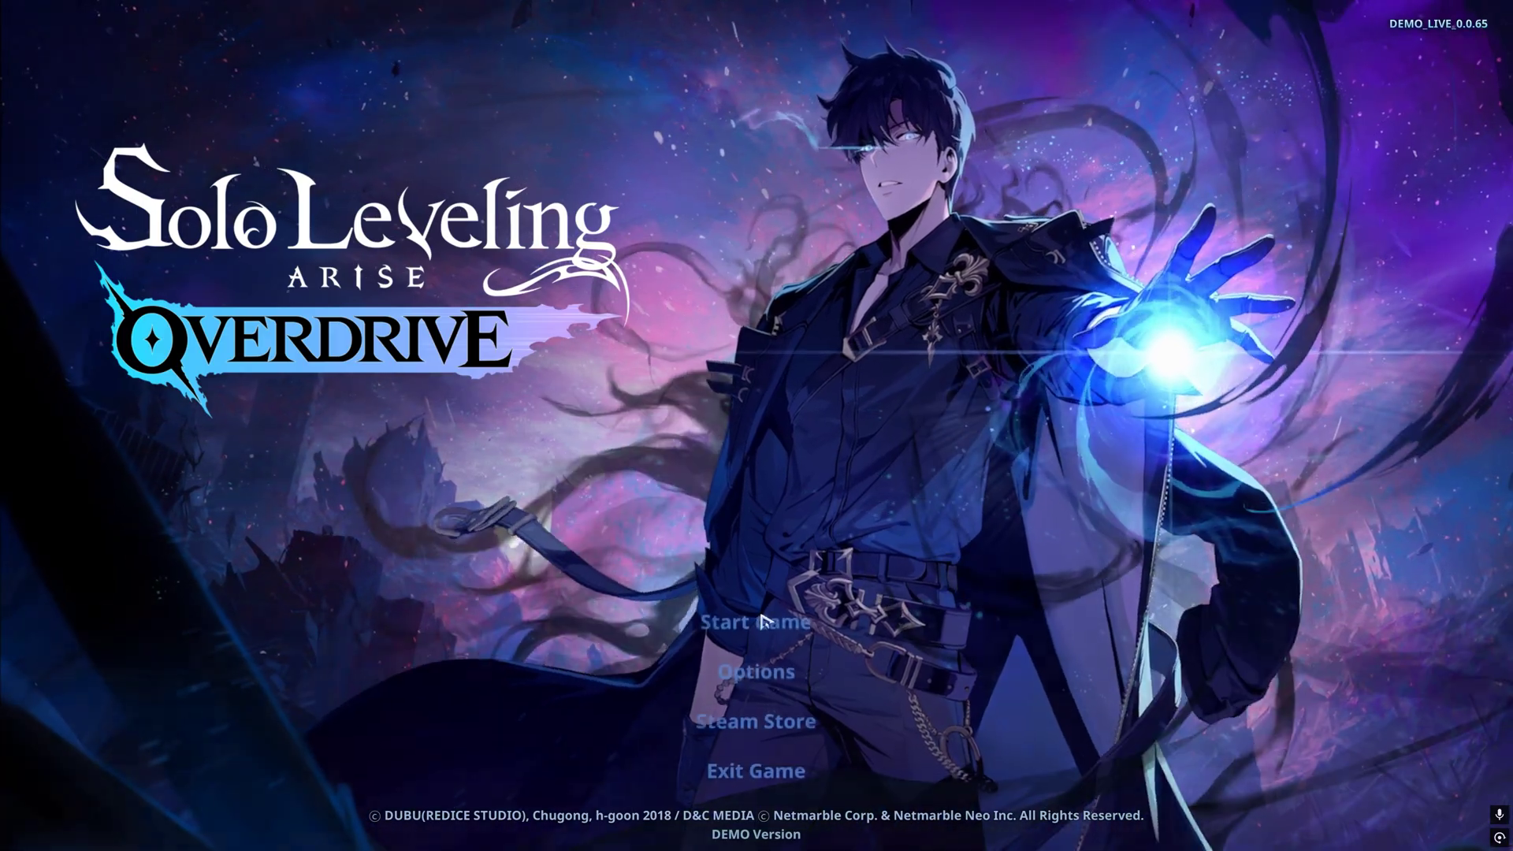